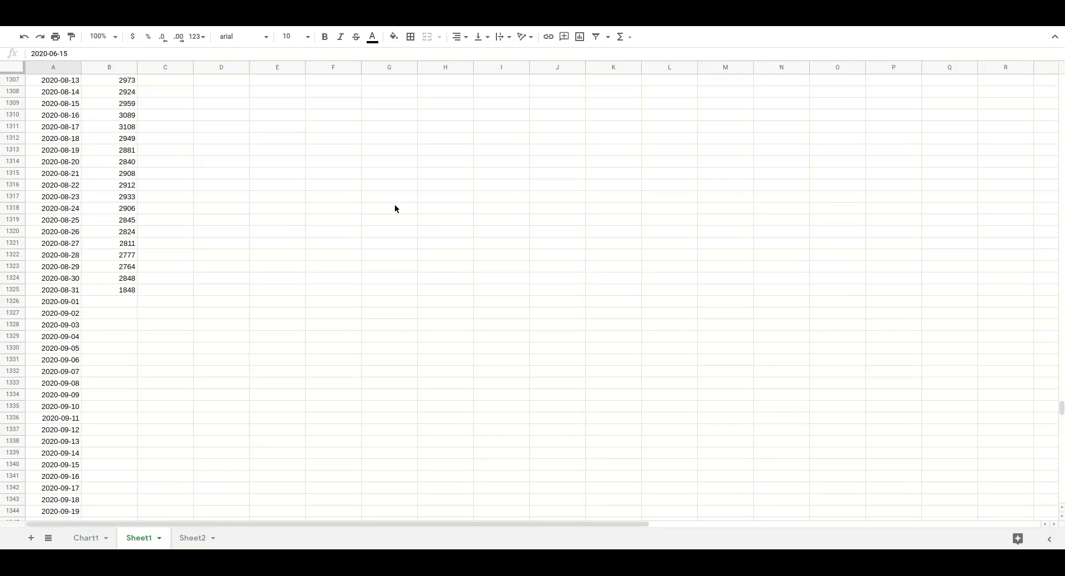
Step: Open the Forecast Forge add-on's sidebar, and view the sessions chart on Chart1 before returning to Sheet1
left_click(230, 16)
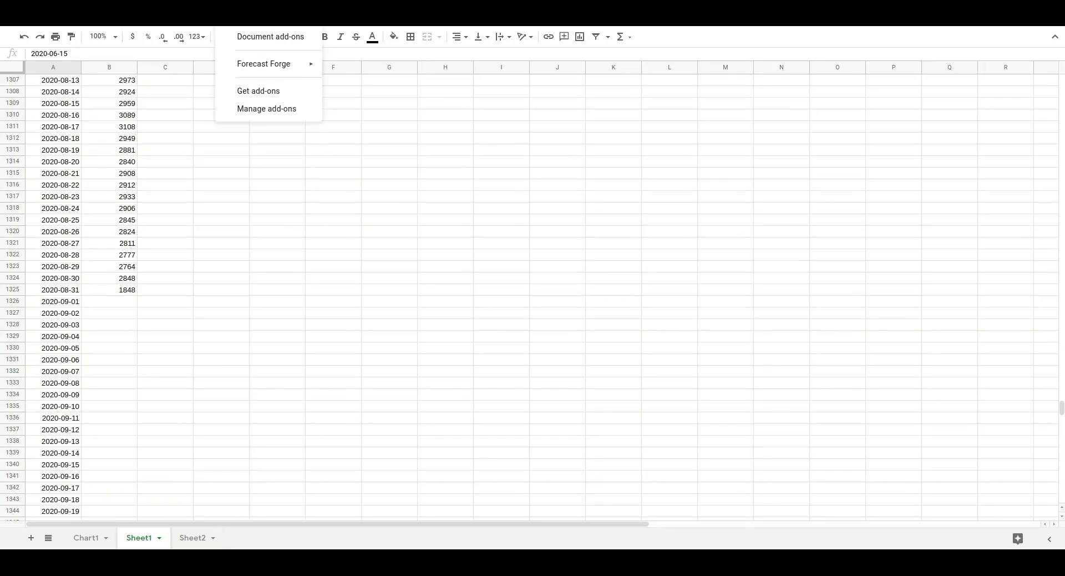
mouse_move(267, 64)
left_click(367, 67)
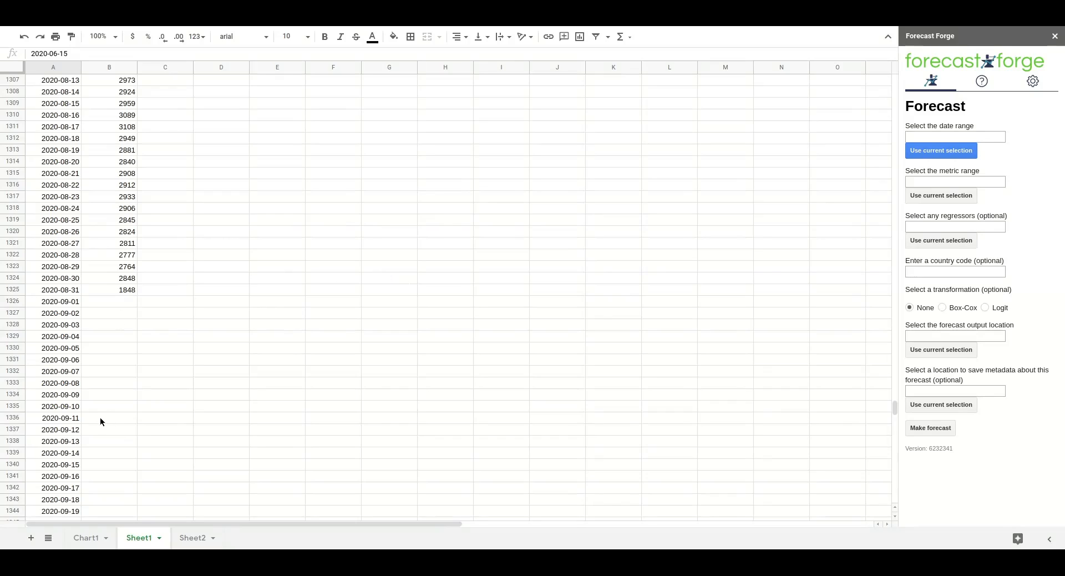
left_click(83, 539)
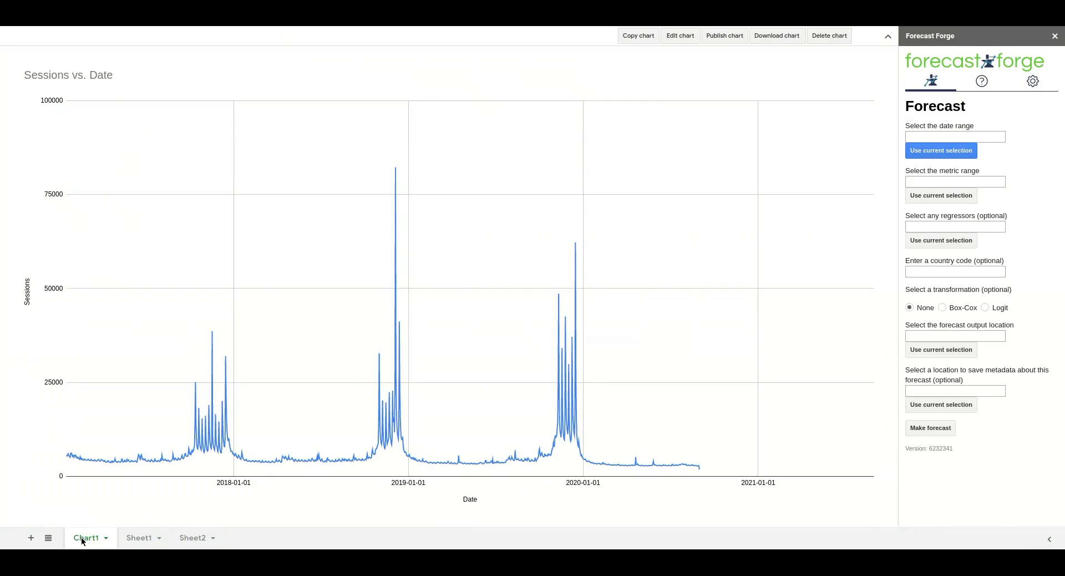
left_click(139, 538)
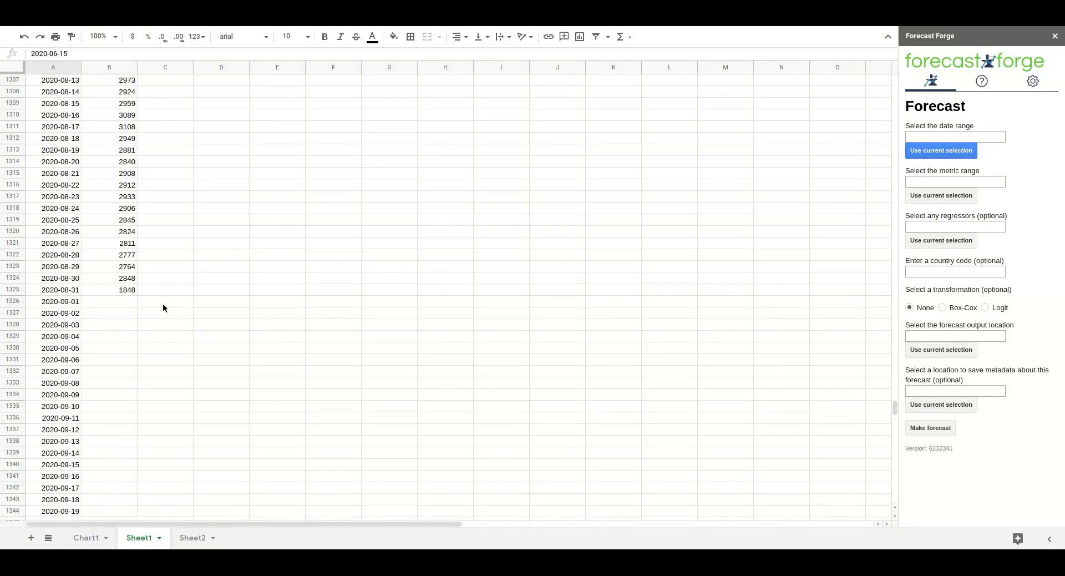
Step: Set the forecast's date range to A2:A1690 and its metric range to B2:B1325
left_click(921, 138)
type("A2:")
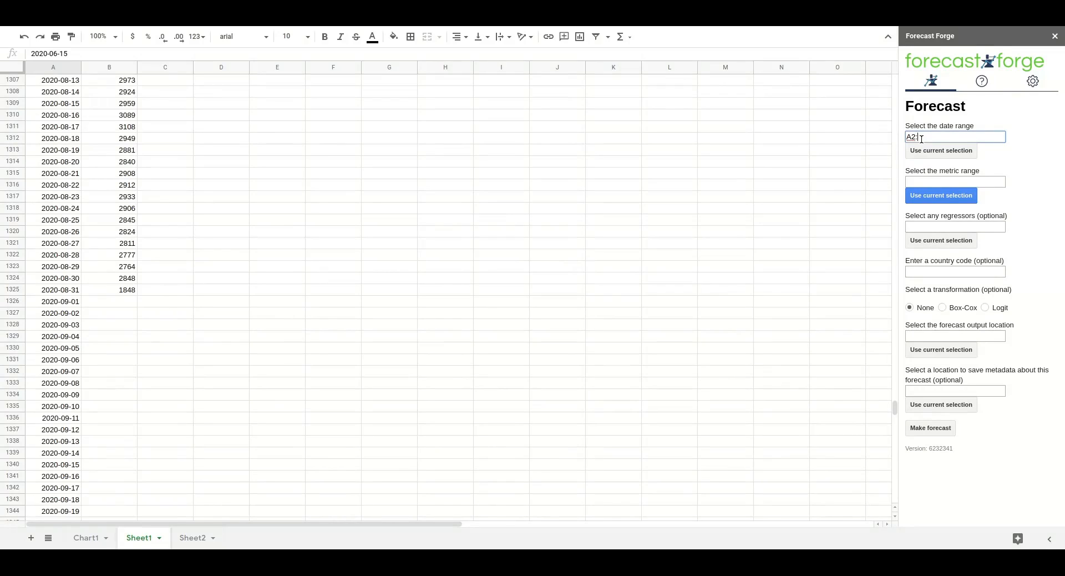
type("A1690")
key("Tab")
key("Tab")
type("B")
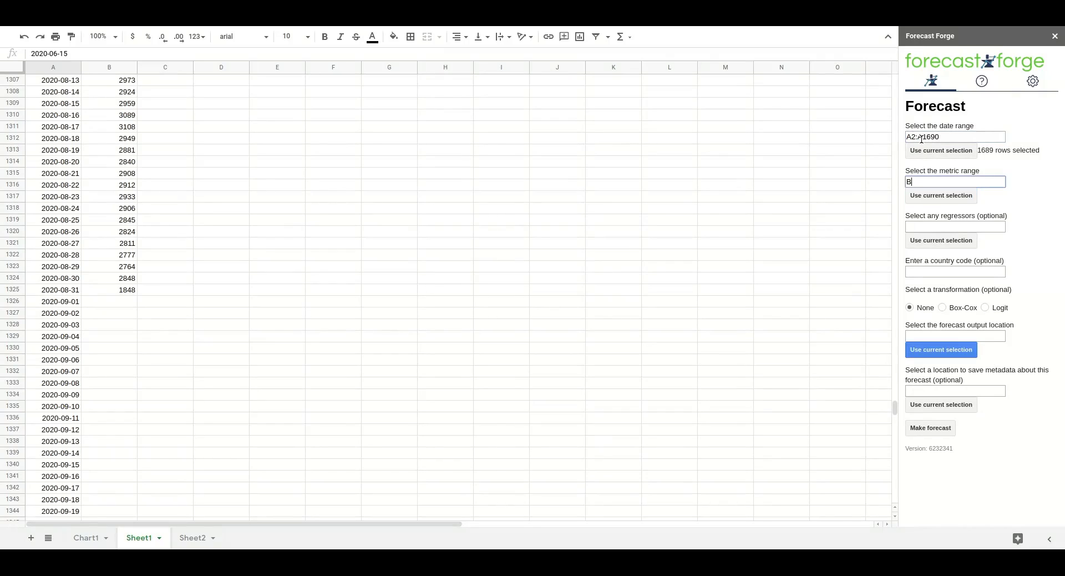
type("2:B1325")
Step: Set the country code to US and use cell C1326 on Sheet1 as the forecast output location
left_click(926, 273)
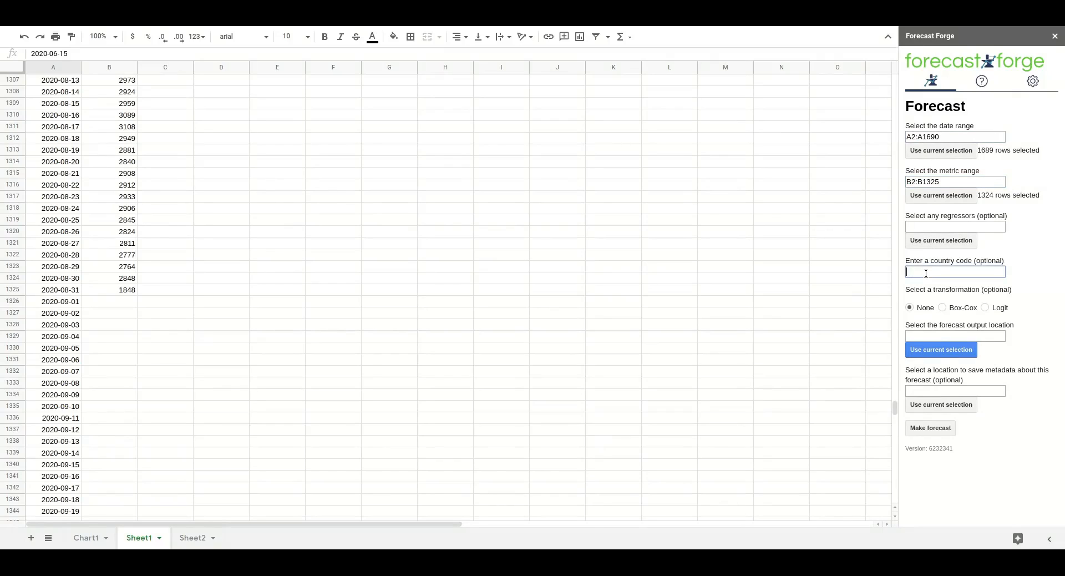
type("US")
left_click(165, 299)
left_click(925, 354)
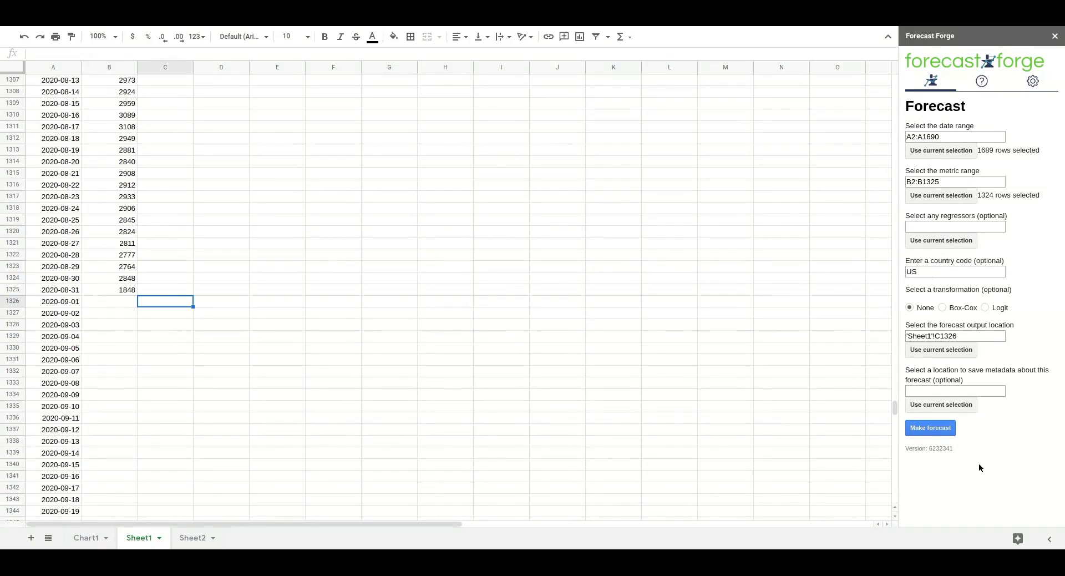
Step: Use cell A1 on Sheet2 as the location for saving the forecast's metadata
left_click(192, 538)
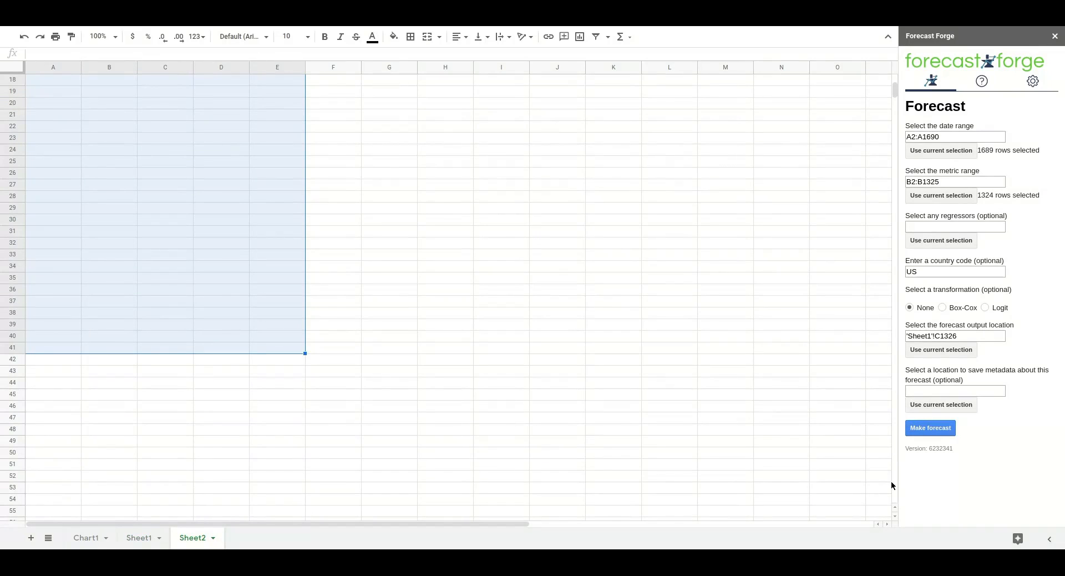
left_click_drag(894, 90, 894, 78)
left_click(35, 80)
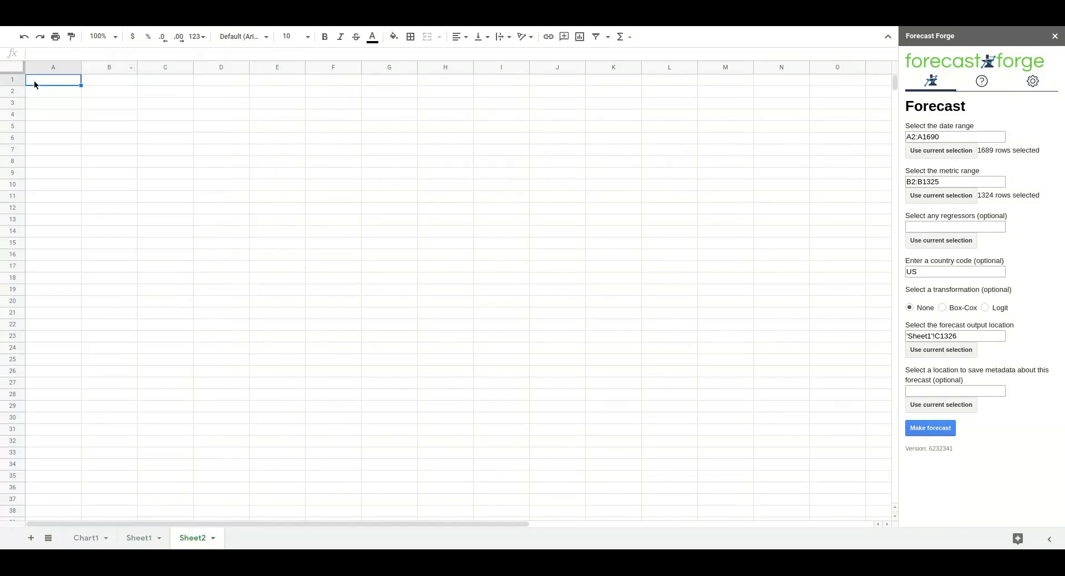
left_click(965, 407)
Step: Go back to Sheet1 and make the forecast without a transformation
left_click_drag(935, 335, 904, 340)
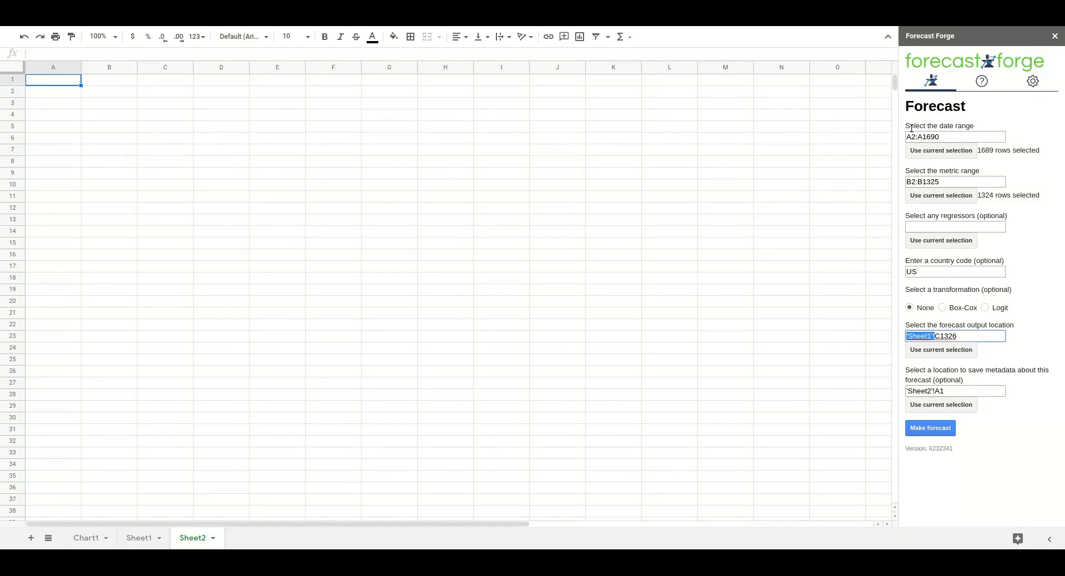
left_click(914, 136)
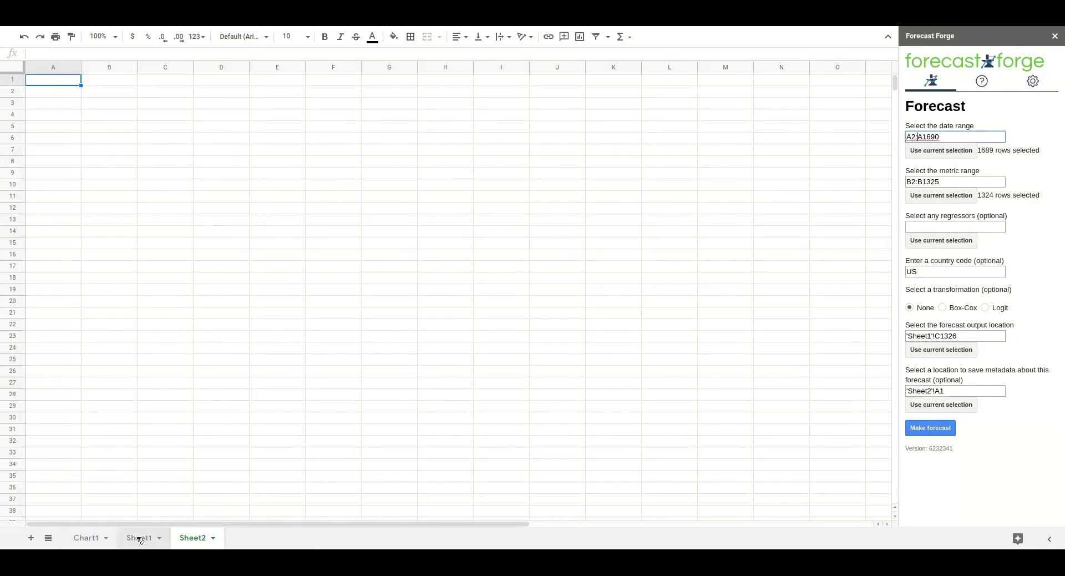
left_click(138, 537)
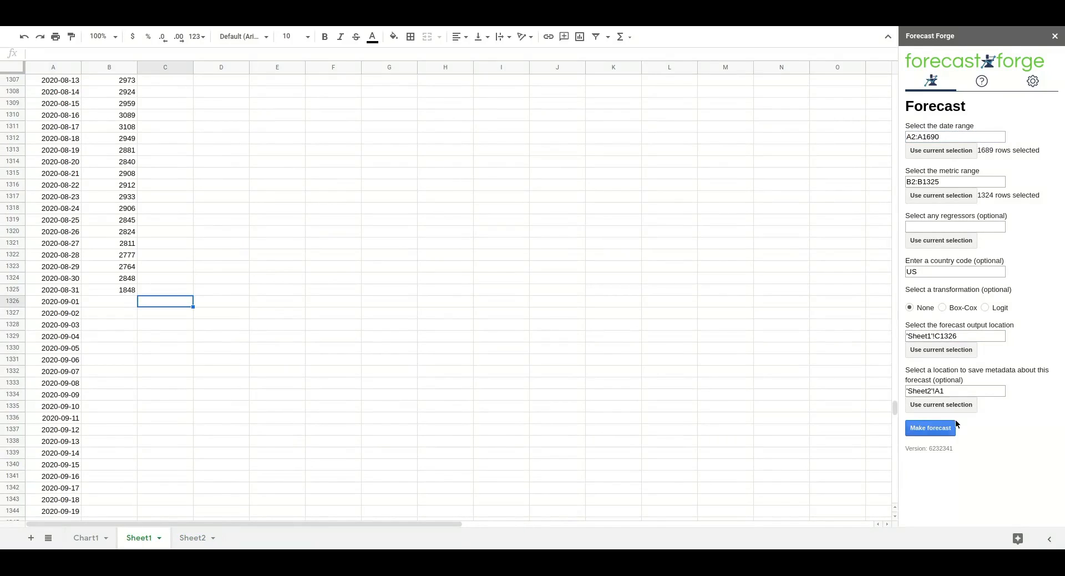
left_click(926, 430)
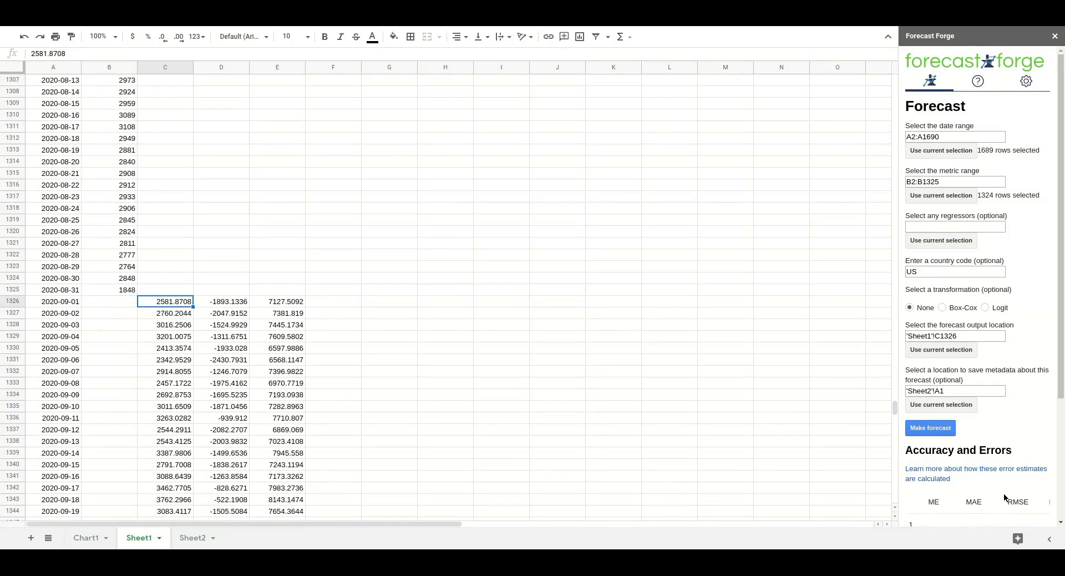
Step: Review the forecast's accuracy and errors, and set the next metadata location to cell A15 on Sheet2
scroll(1003, 497, "down", 3)
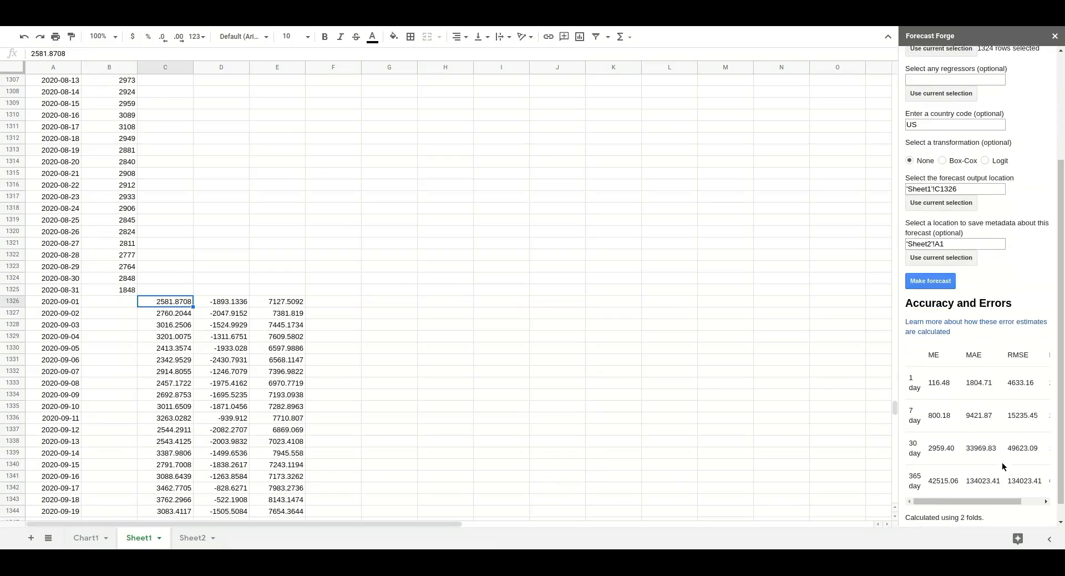
left_click(191, 539)
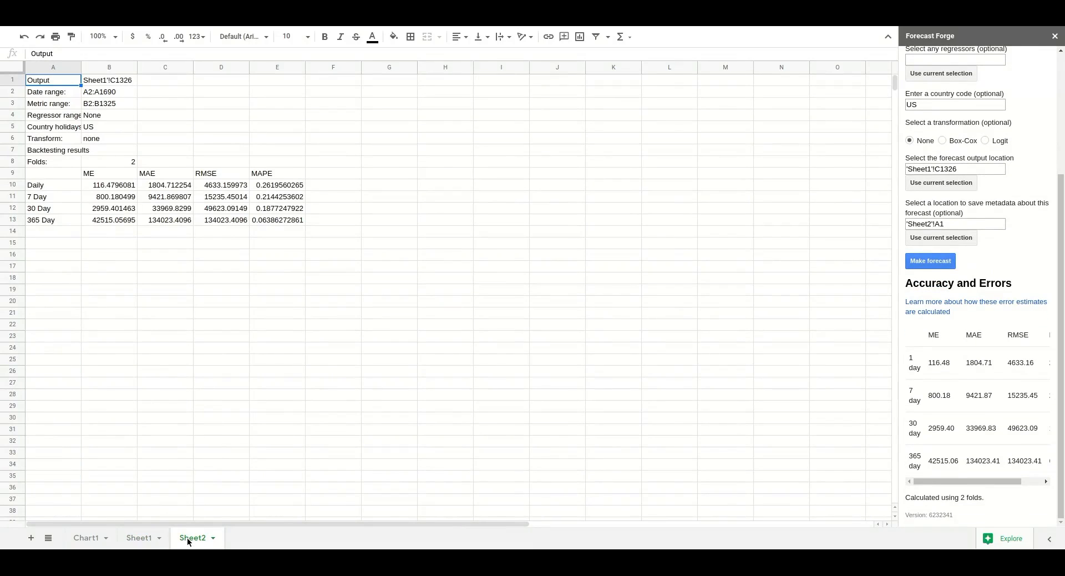
left_click(43, 244)
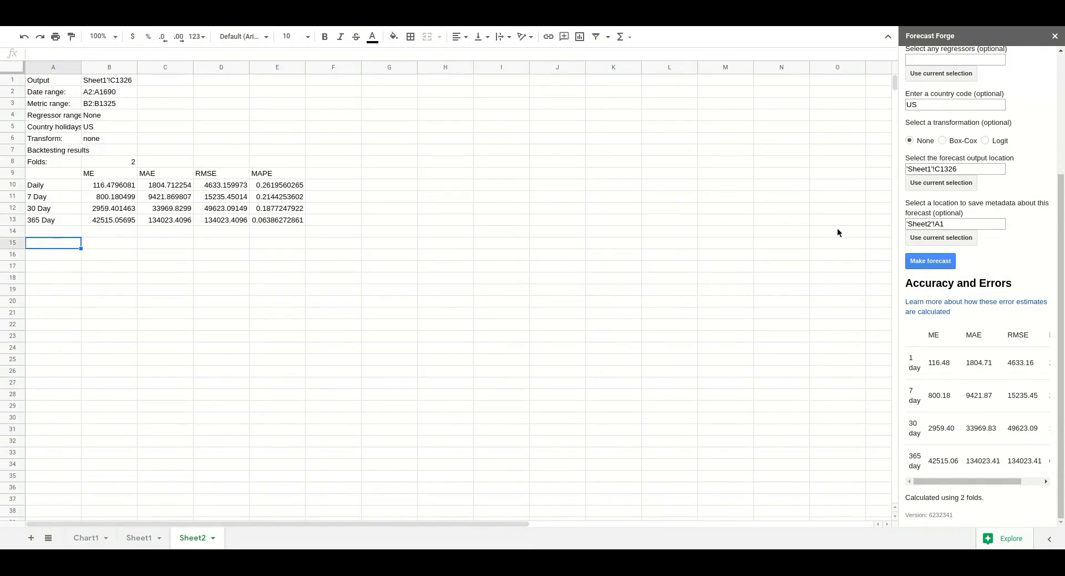
left_click(926, 237)
Step: Set the output location to cell G1326 on Sheet1 and make a forecast with the Box-Cox transformation
left_click(139, 537)
left_click(383, 300)
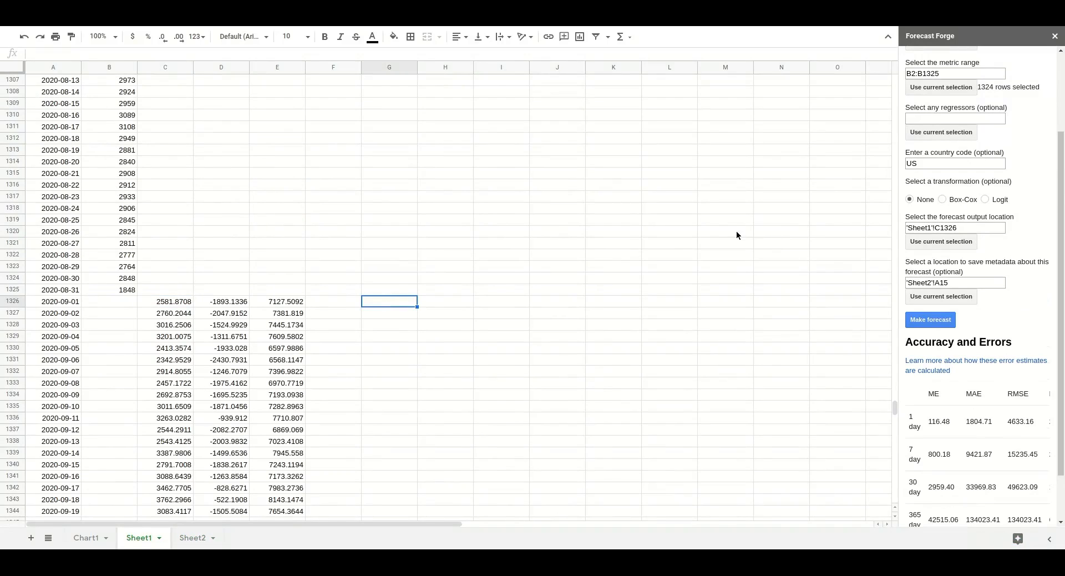
left_click(951, 241)
left_click(943, 200)
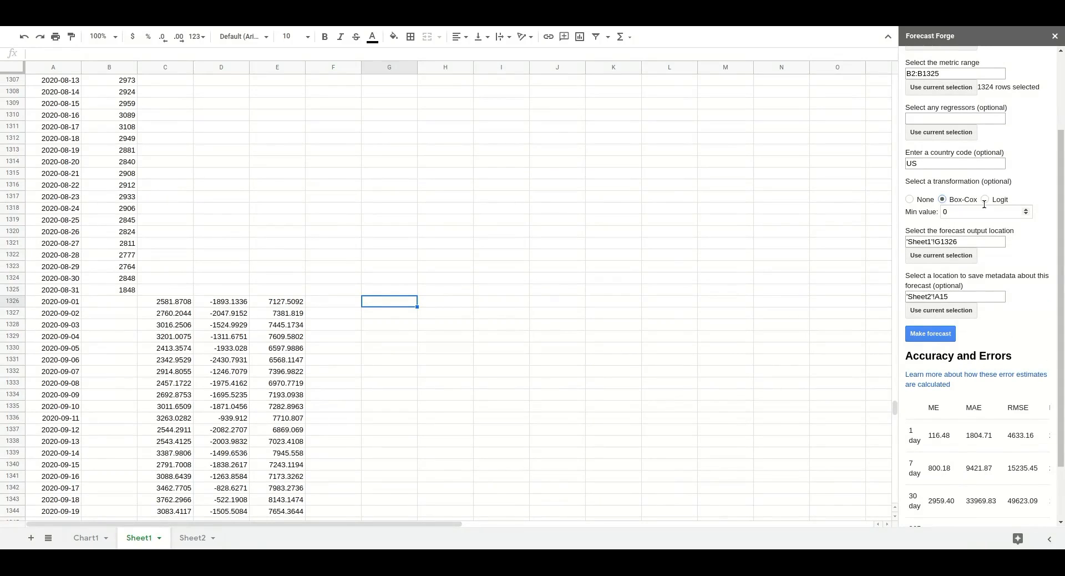
left_click(930, 334)
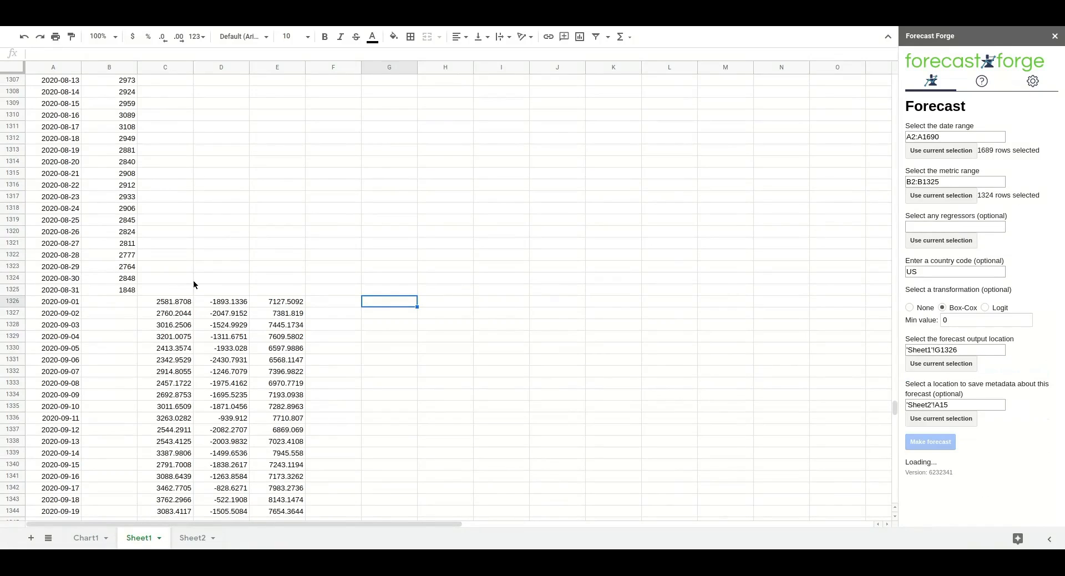
Step: Merge cells C1325:E1325 above the first forecast and enter the centred heading "No transform"
left_click_drag(158, 285, 294, 288)
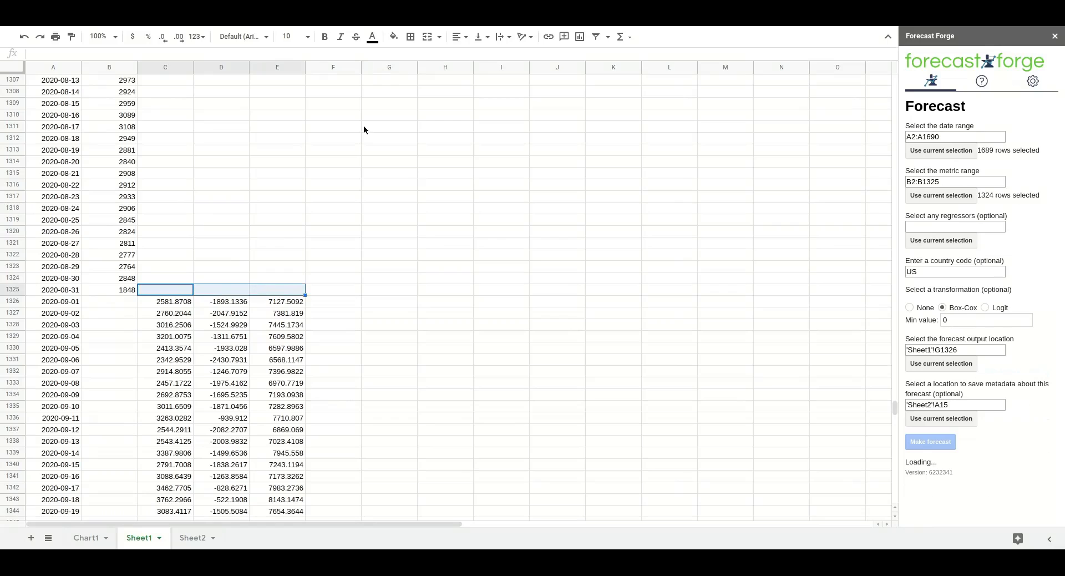
left_click(427, 37)
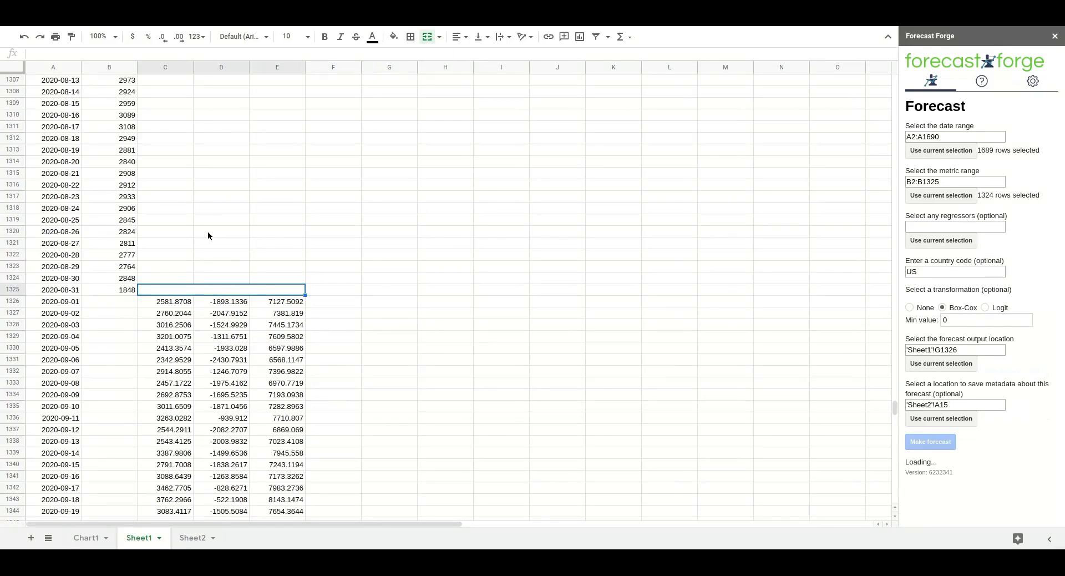
type("No trn")
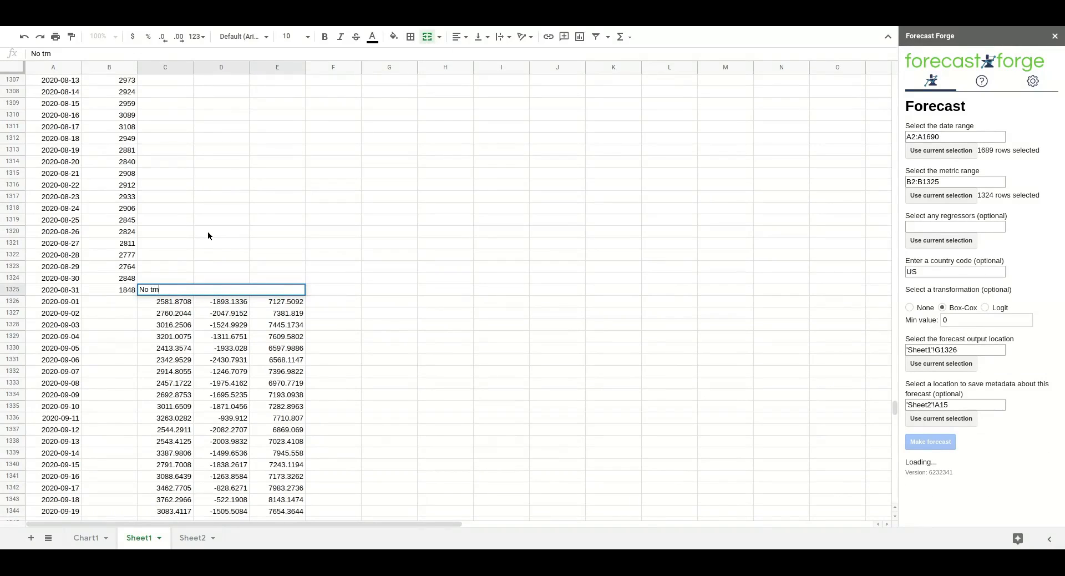
type("sform")
key("BackSpace")
key("BackSpace")
key("BackSpace")
key("BackSpace")
key("BackSpace")
key("BackSpace")
type("ansform")
key("Return")
left_click(458, 37)
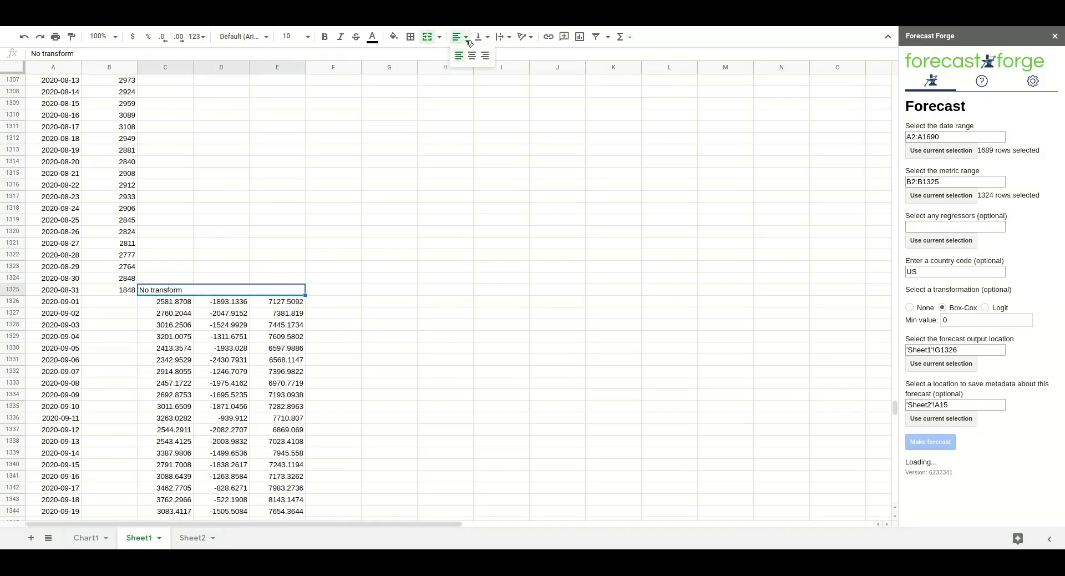
left_click(472, 58)
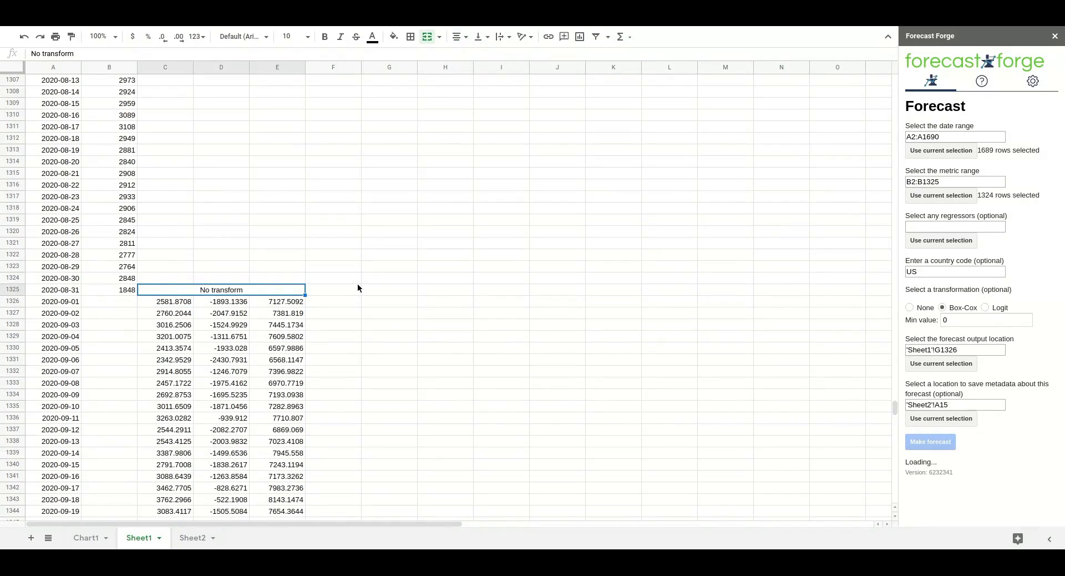
Step: Merge cells G1325:I1325 above the second forecast and enter the centred heading "Box Cox Transform"
left_click_drag(369, 288, 502, 288)
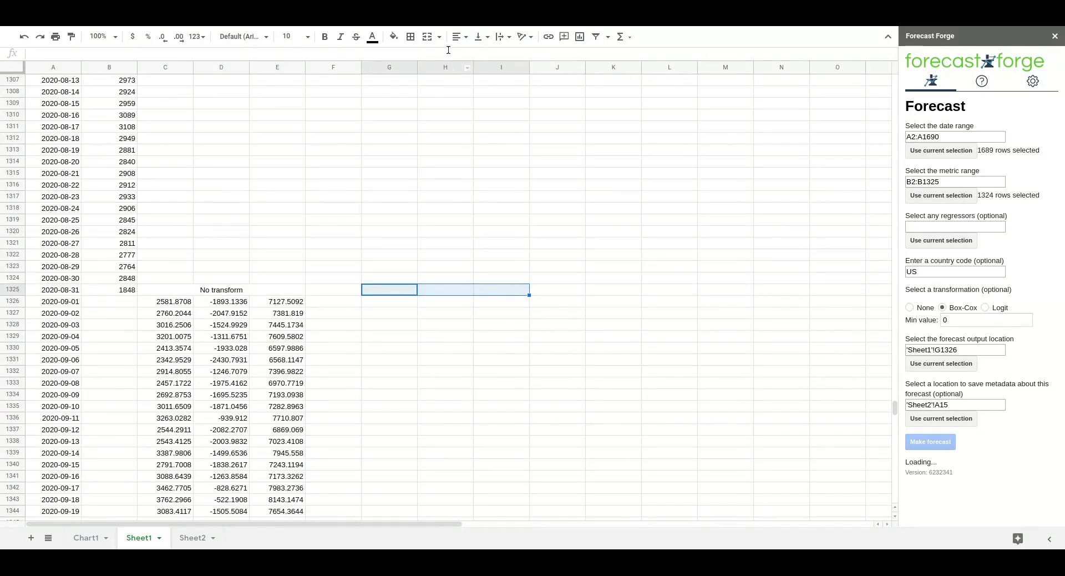
left_click(427, 37)
left_click(469, 37)
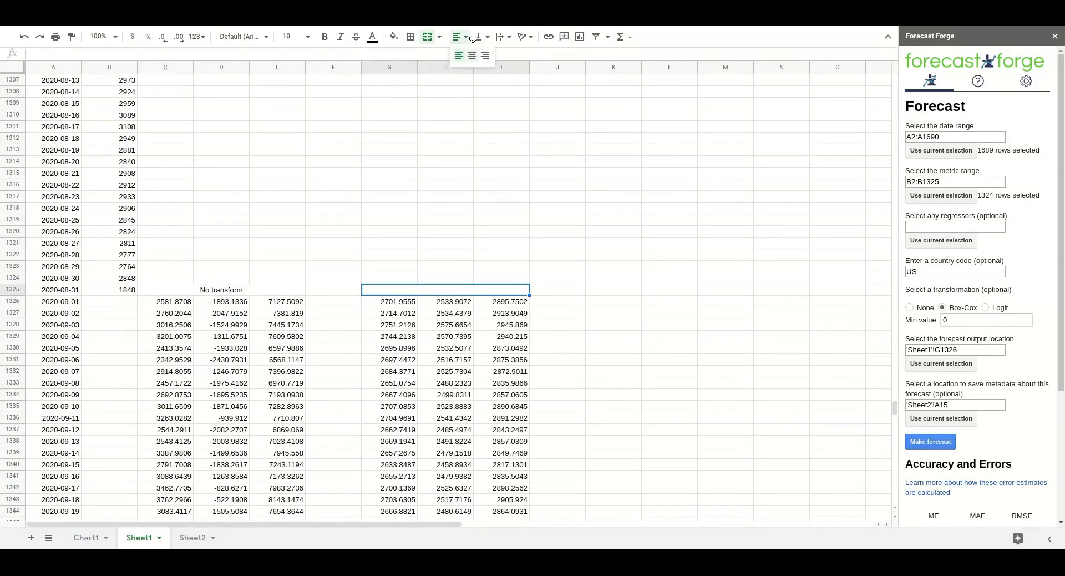
left_click(472, 56)
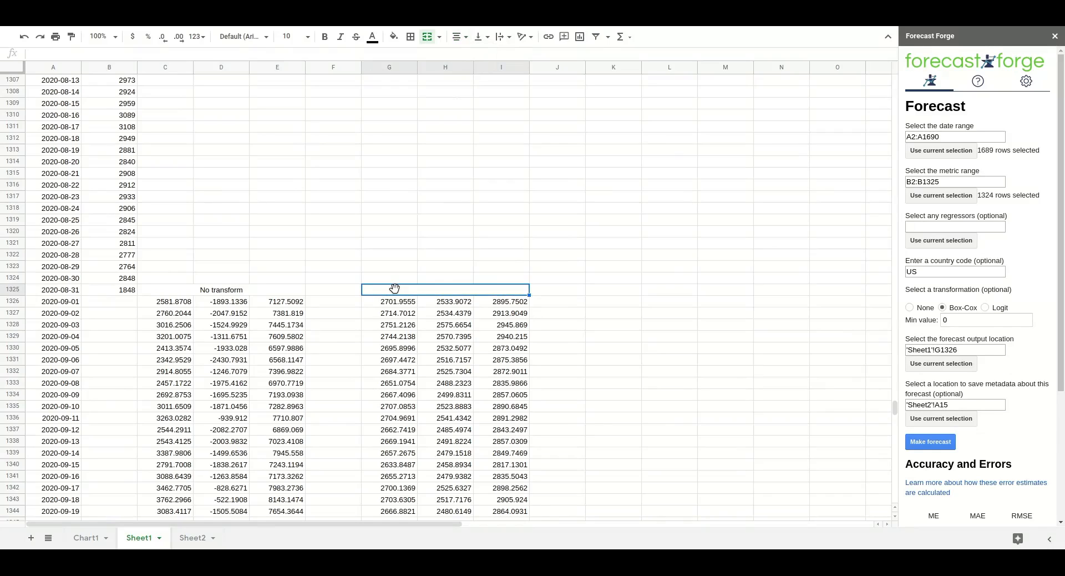
type("Box Cox")
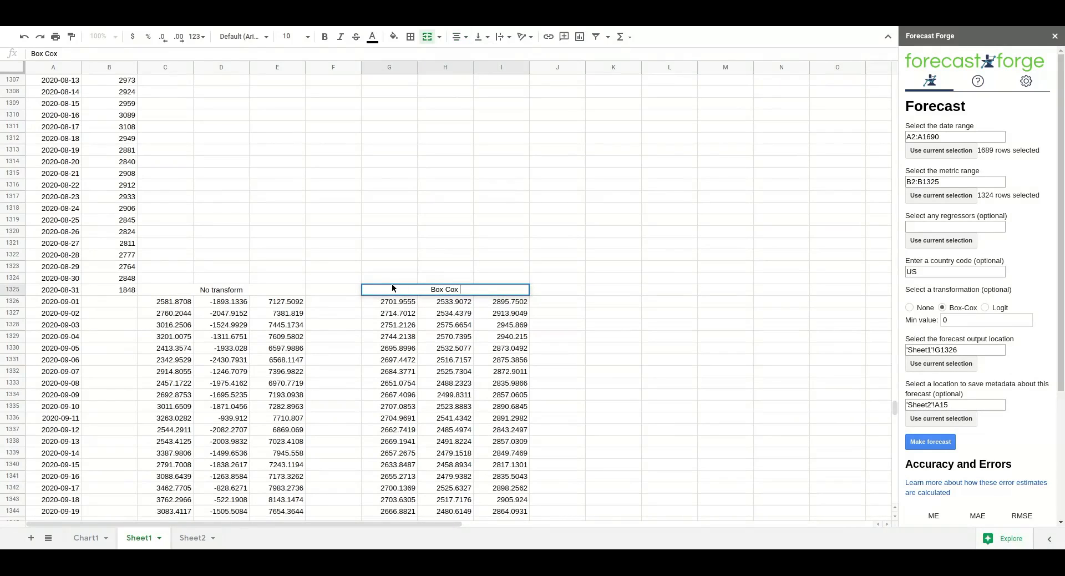
type(" Transform")
key("Return")
Step: Select cell K1326 beside the Box-Cox forecast and choose the Logit transformation for the next forecast
key("Up")
key("Right")
key("Right")
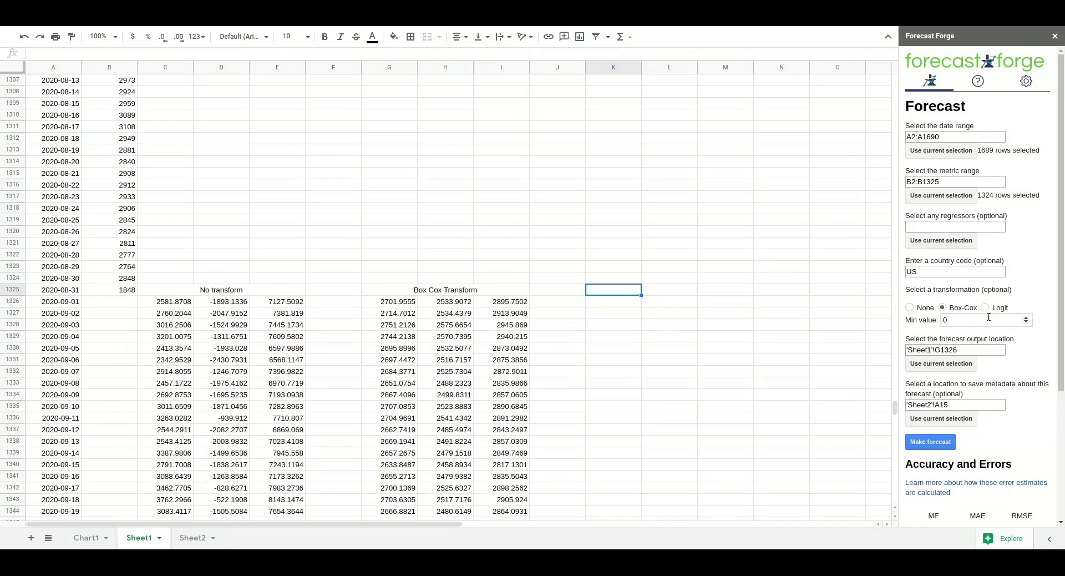
left_click(621, 305)
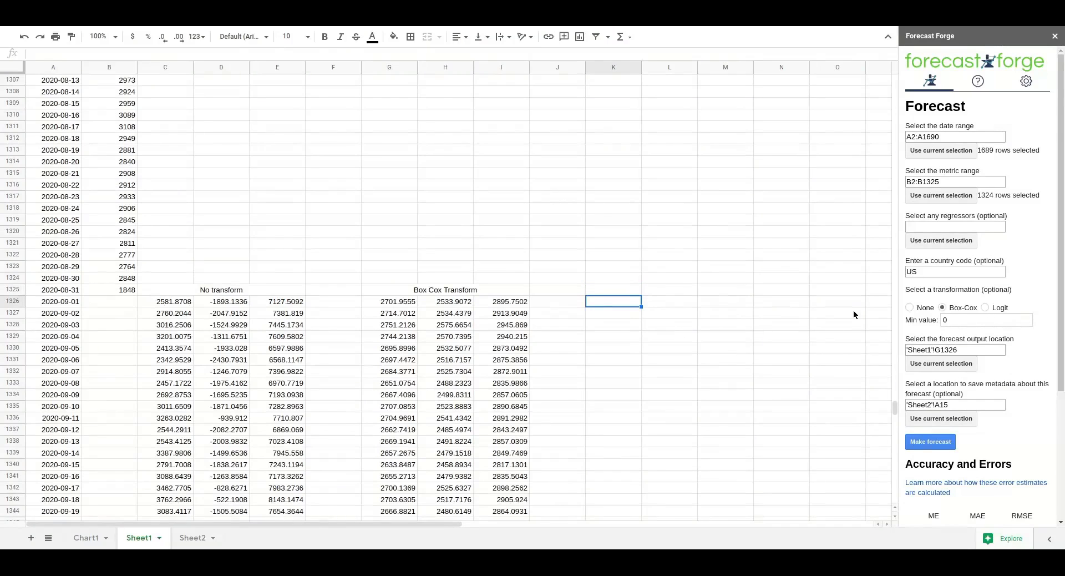
left_click(984, 307)
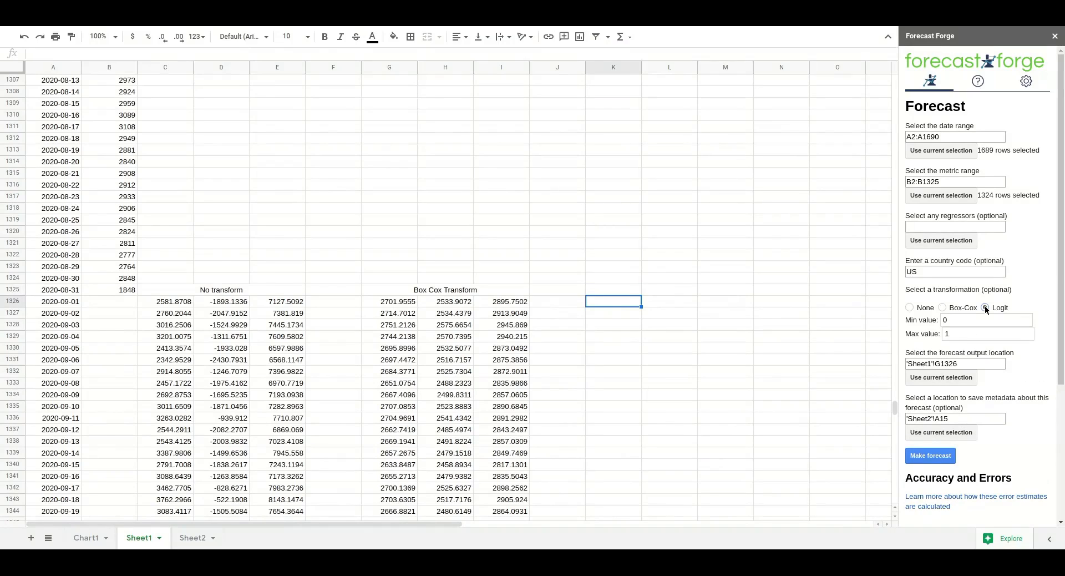
Step: Enter the formula =MAX(B2:B1325) in cell G1321 to find the highest daily sessions value
left_click(383, 243)
type("=MA")
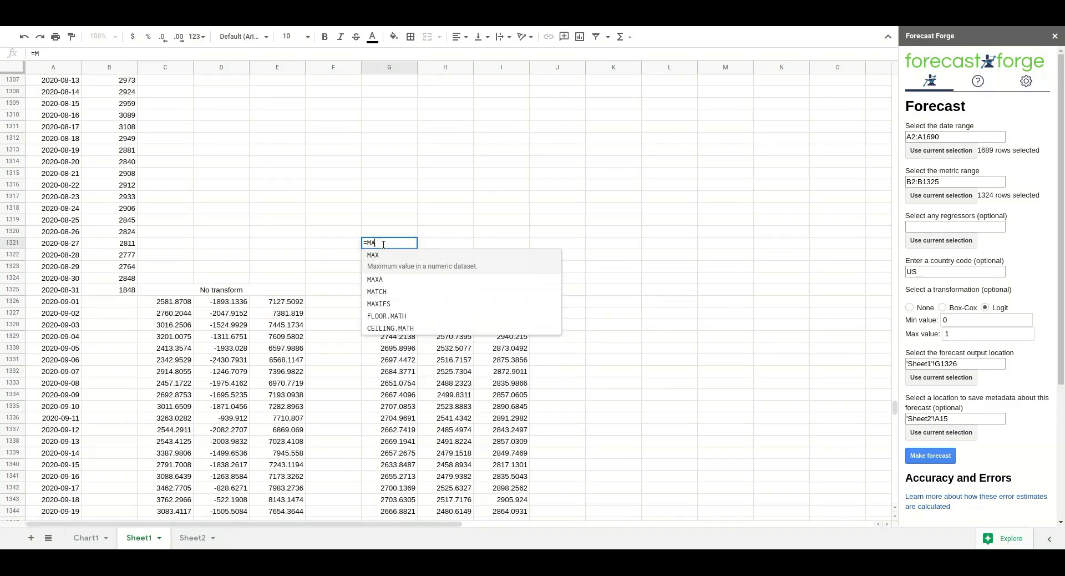
type("X(")
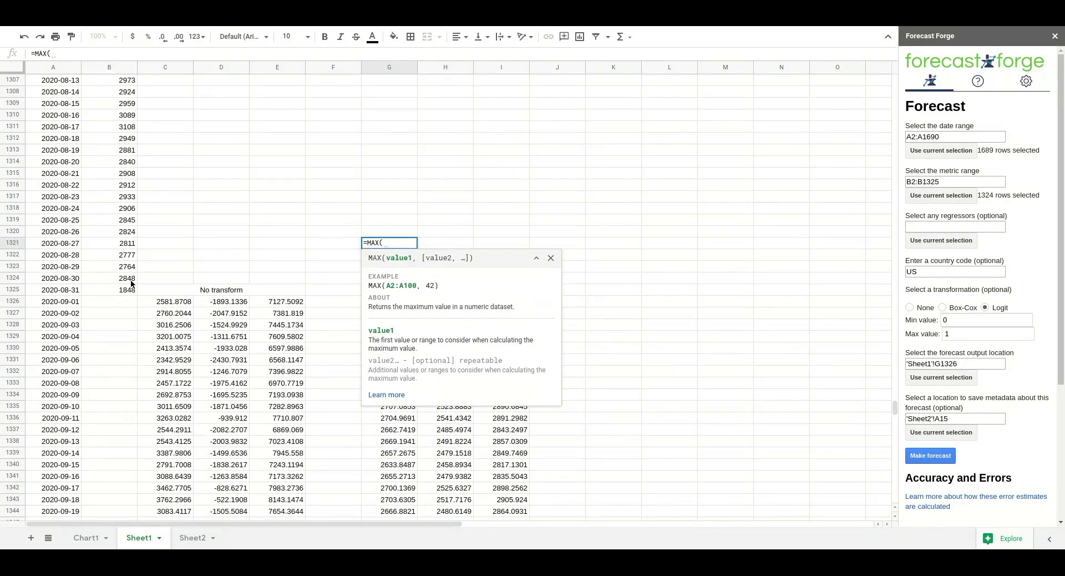
left_click(119, 290)
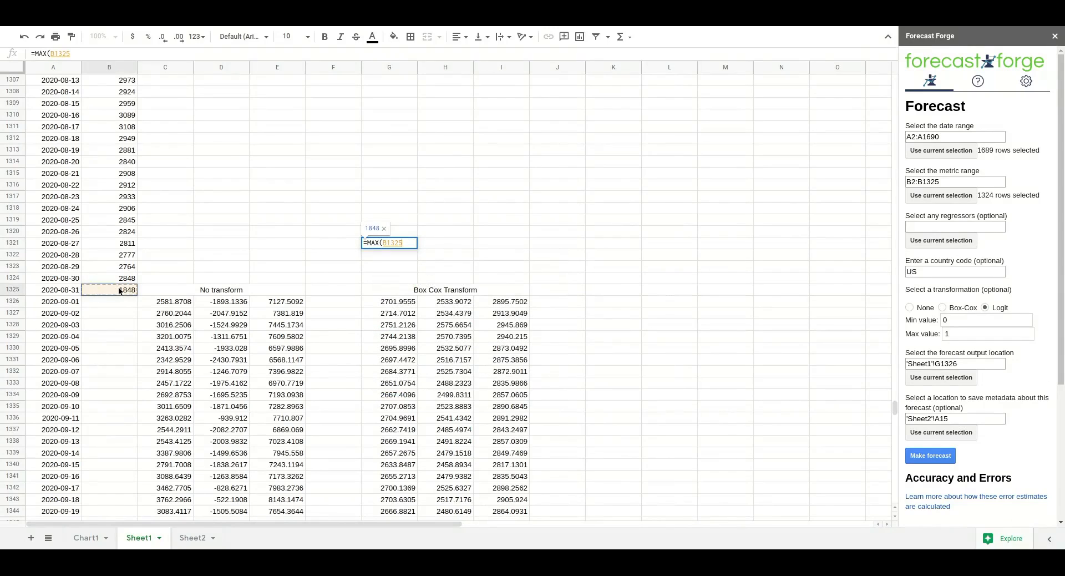
key("ctrl+shift+Up")
key("shift+Down")
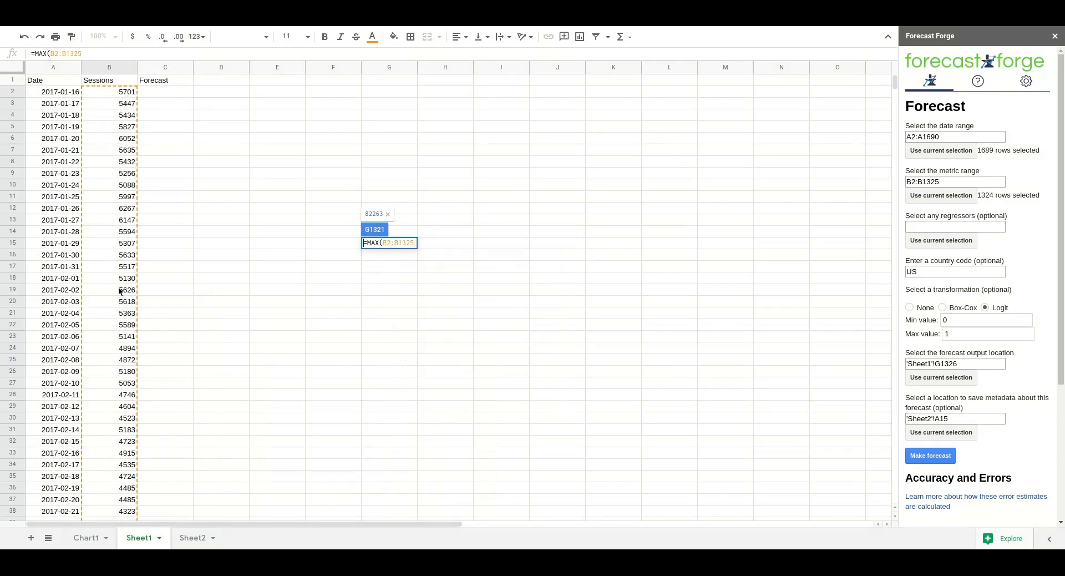
type(")")
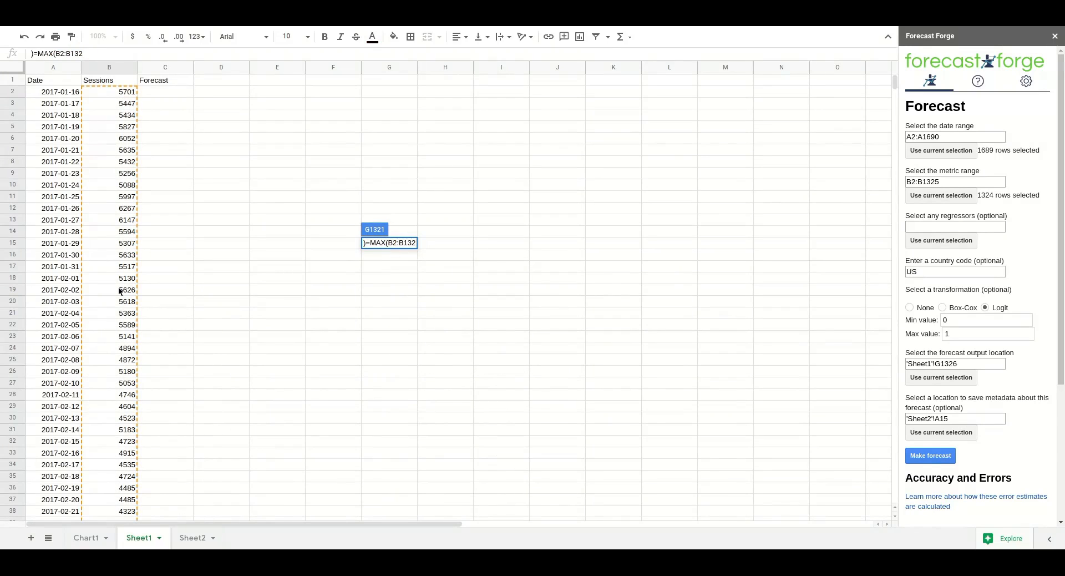
type(")")
type("5")
left_click(365, 245)
key("Delete")
key("Return")
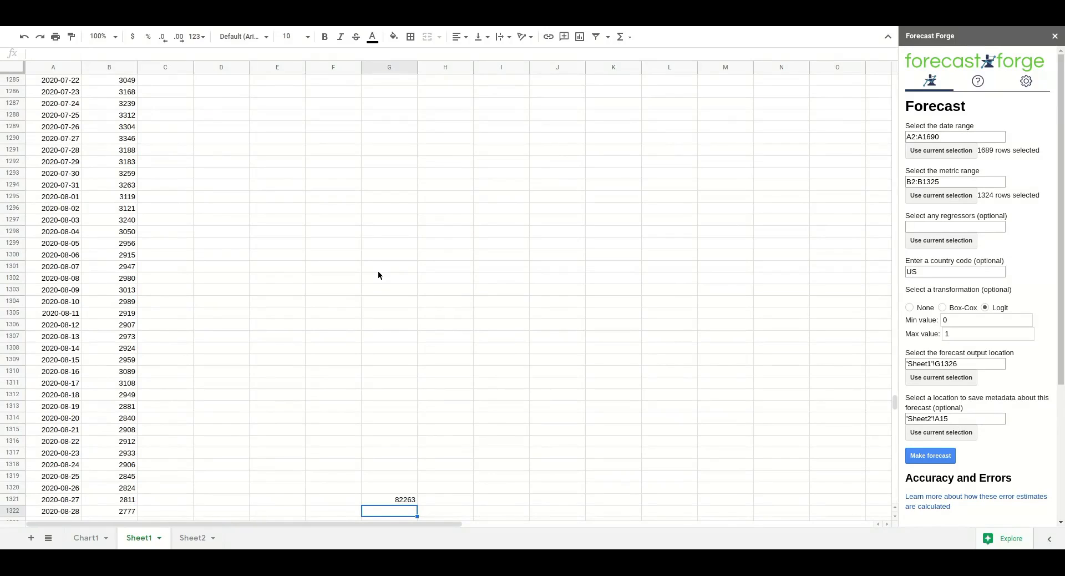
Step: Set the maximum value of the Logit transformation to 160000
scroll(378, 273, "down", 1)
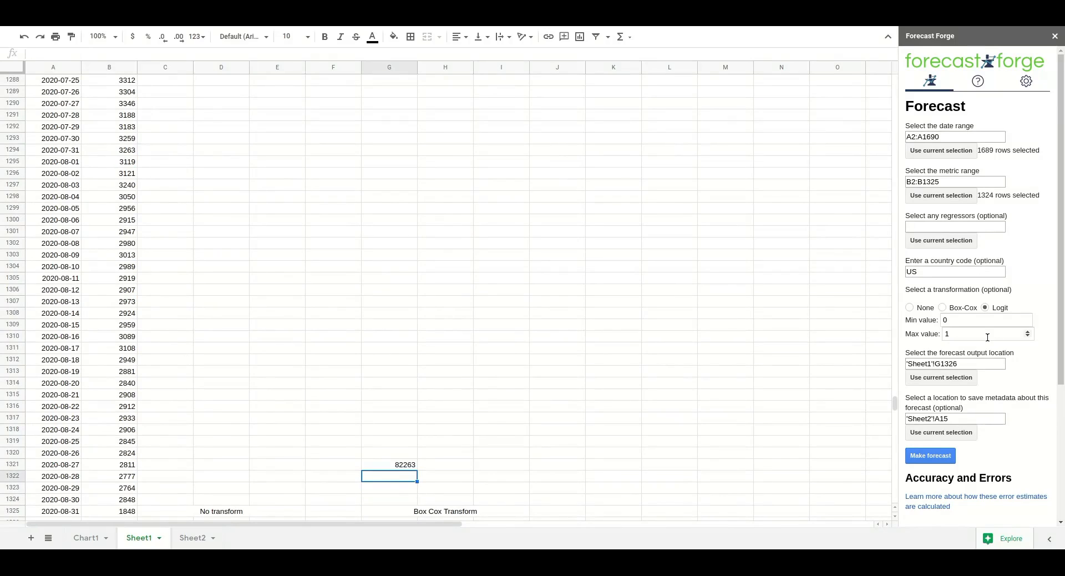
left_click(987, 335)
type("160000")
Step: Set the forecast metadata location to cell A29 on Sheet2 and try to make the Logit forecast
scroll(987, 338, "down", 1)
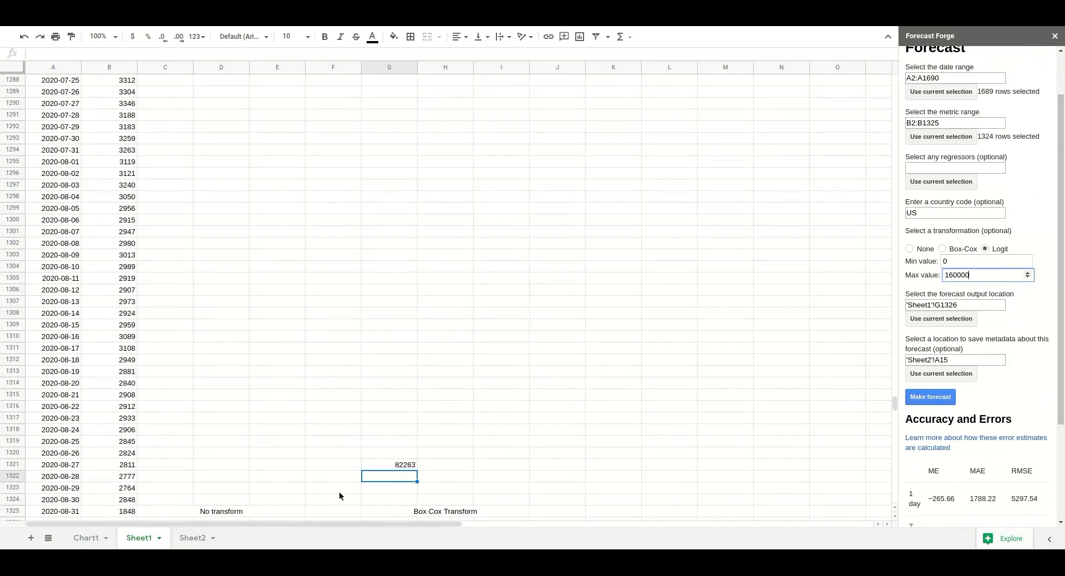
left_click(193, 537)
left_click(53, 409)
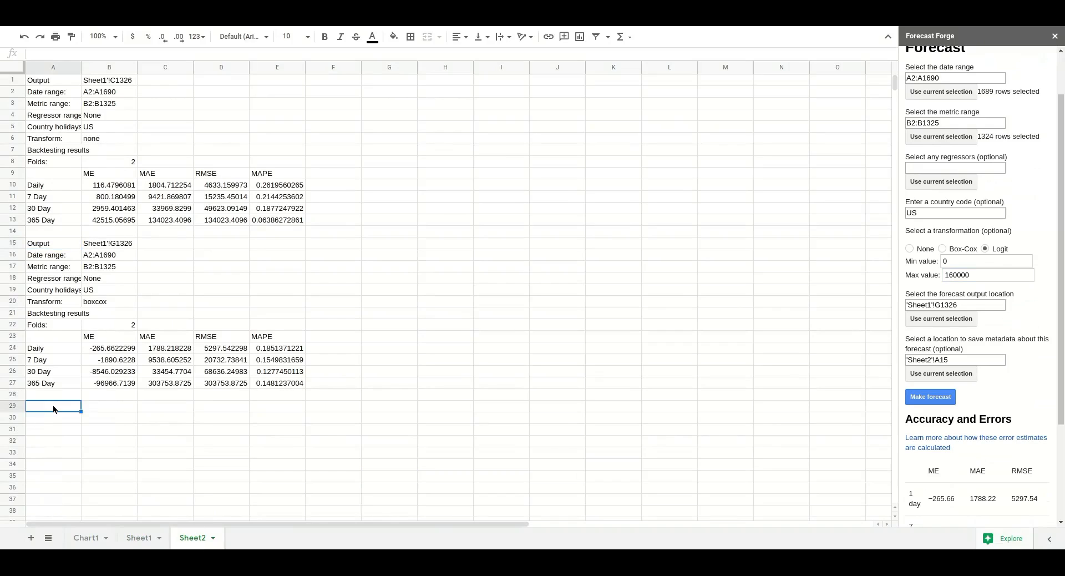
left_click(939, 374)
left_click(931, 398)
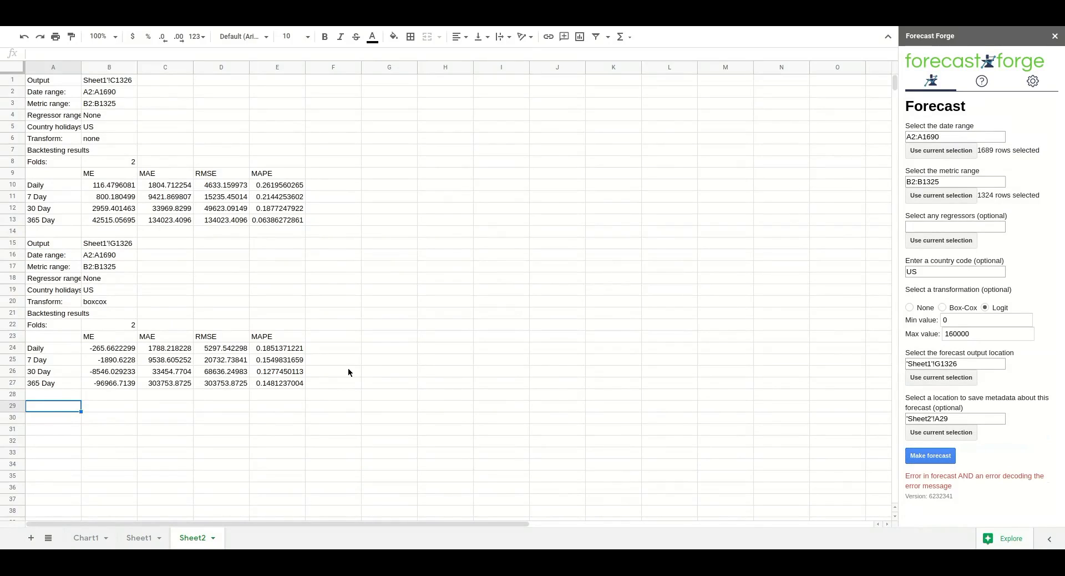
Step: Return to Sheet1 and make the Logit forecast again with the same settings
left_click(140, 538)
scroll(577, 404, "down", 3)
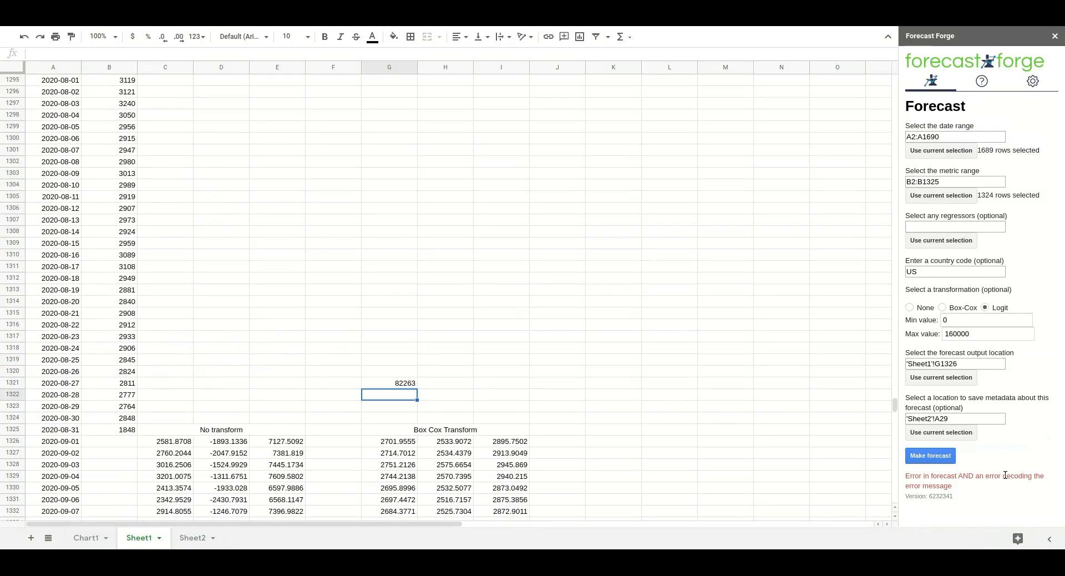
left_click(931, 455)
Step: Merge cells K1325:M1325 beside the Box-Cox heading and enter the centred heading "Logit Transform"
scroll(735, 390, "down", 3)
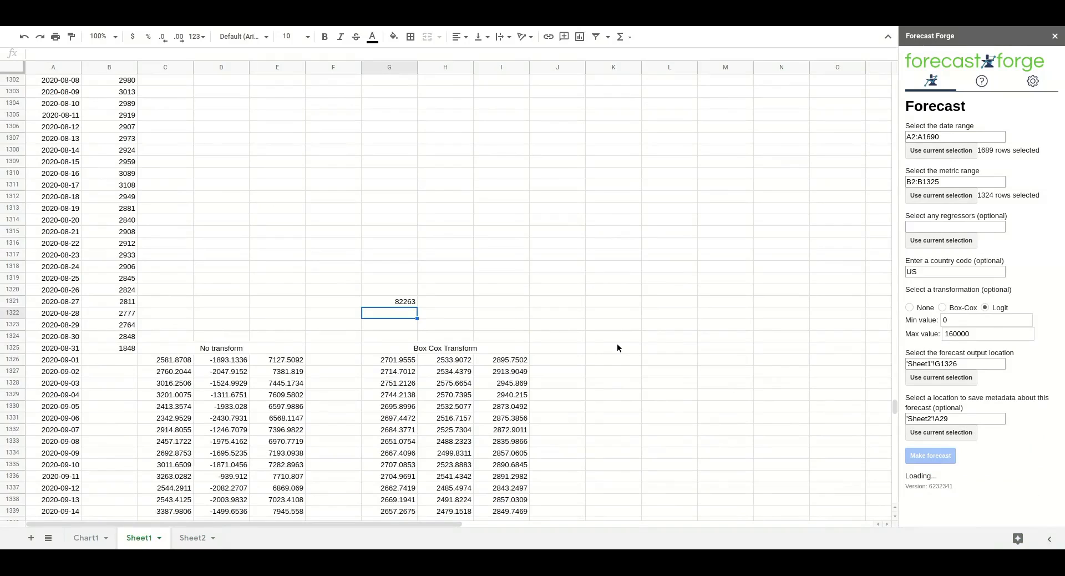
left_click_drag(600, 347, 720, 345)
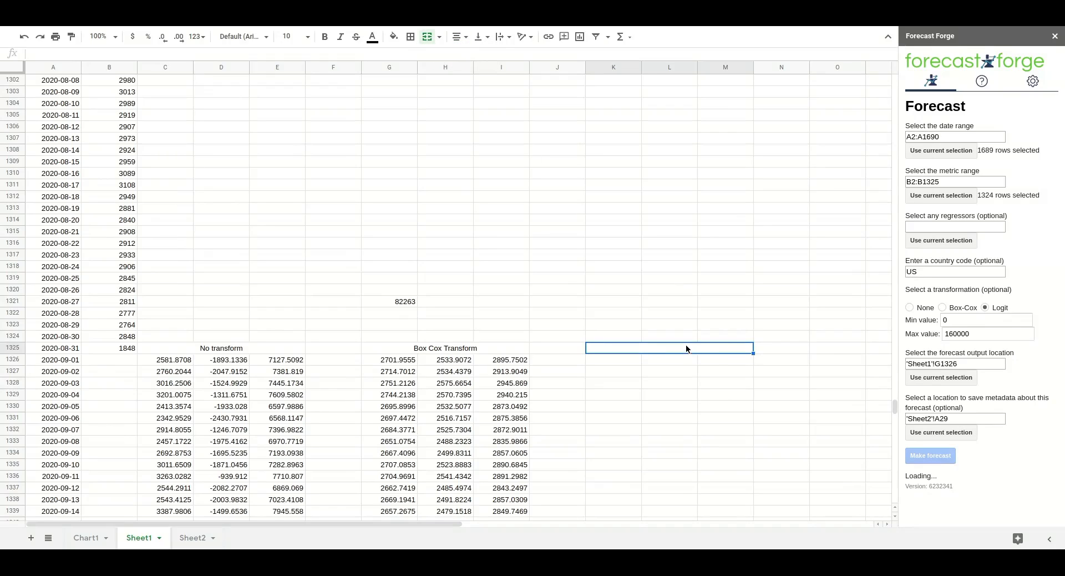
type("Logit ")
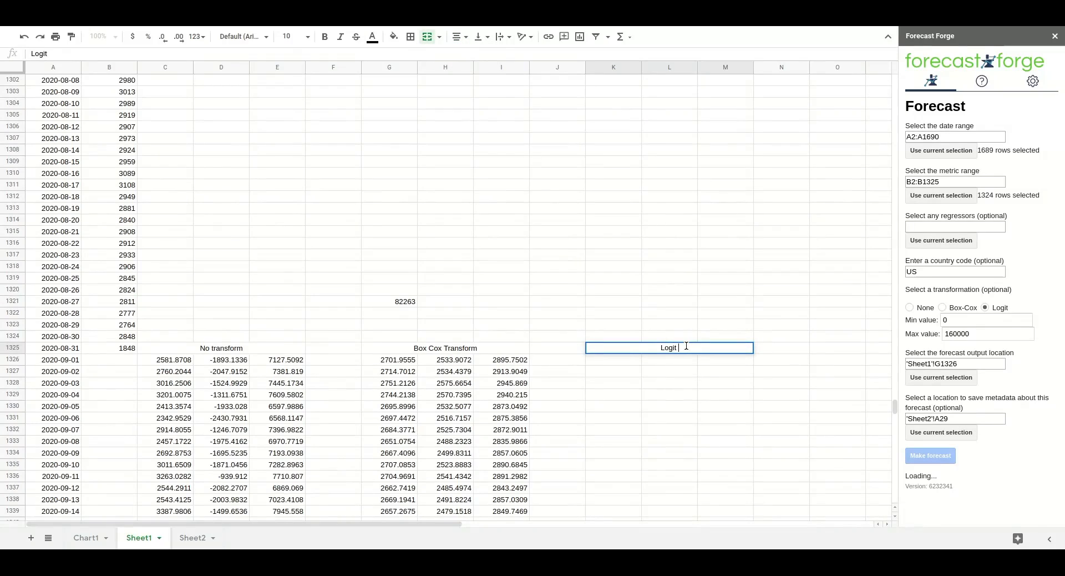
type("Transfrom")
key("BackSpace")
key("BackSpace")
key("BackSpace")
type("orm")
key("Return")
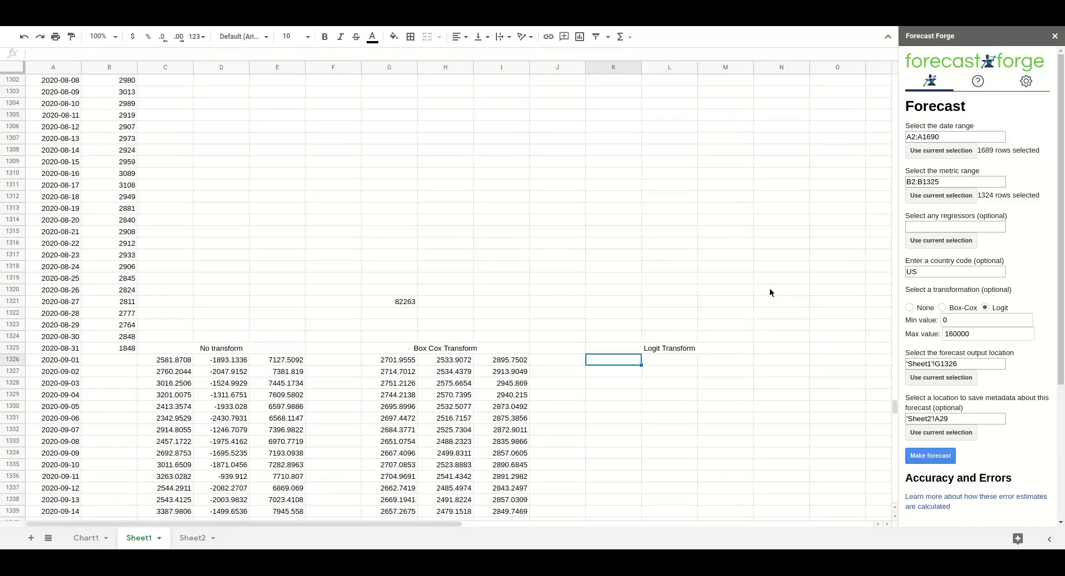
Step: Compare the backtesting MAPE values of the untransformed, Box-Cox and Logit forecasts on Sheet2
left_click(193, 537)
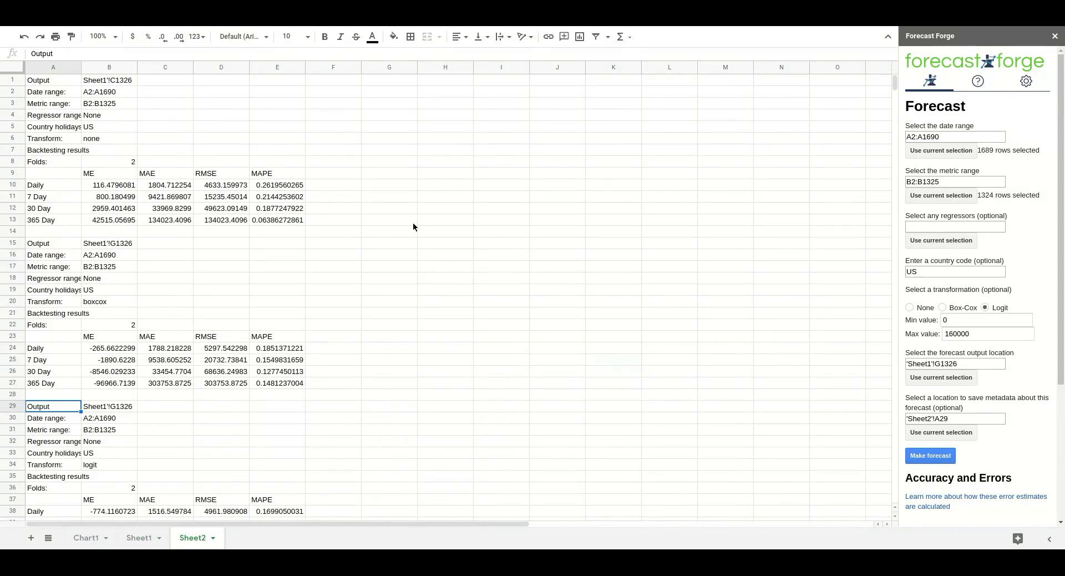
scroll(423, 205, "down", 2)
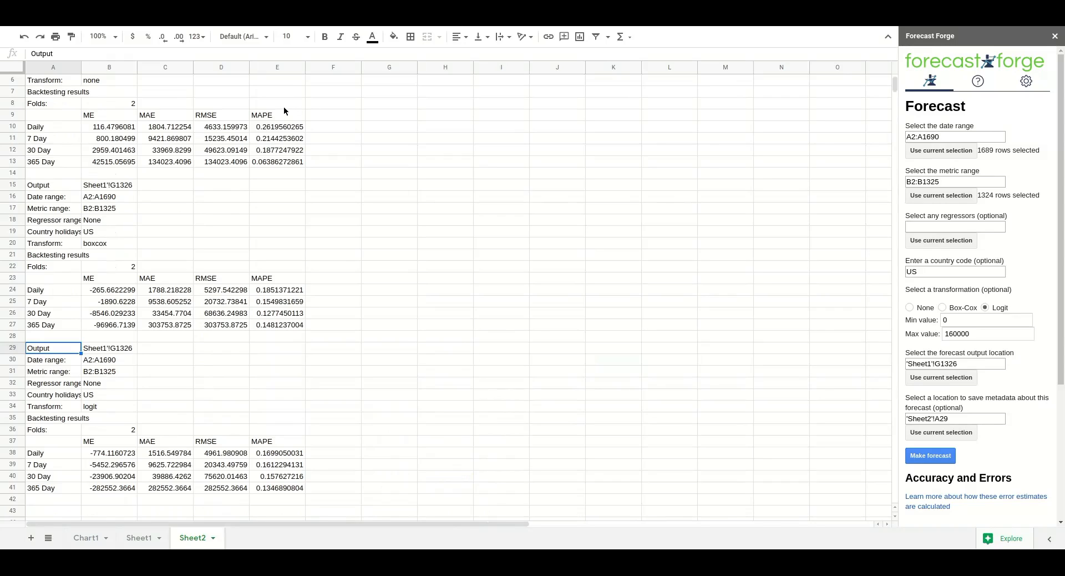
left_click_drag(285, 83, 283, 502)
left_click(434, 326)
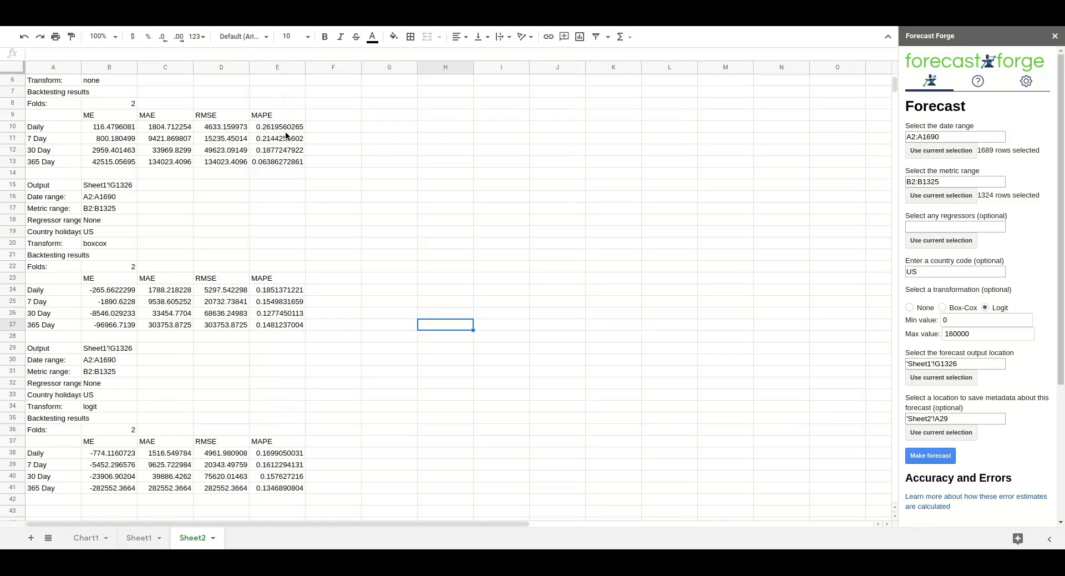
left_click(261, 161)
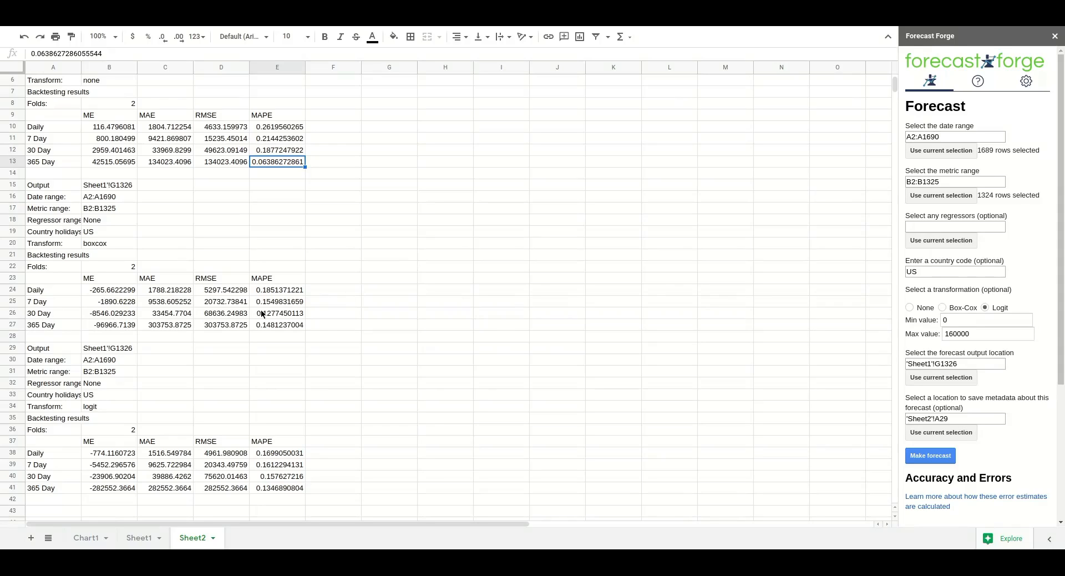
left_click(284, 314)
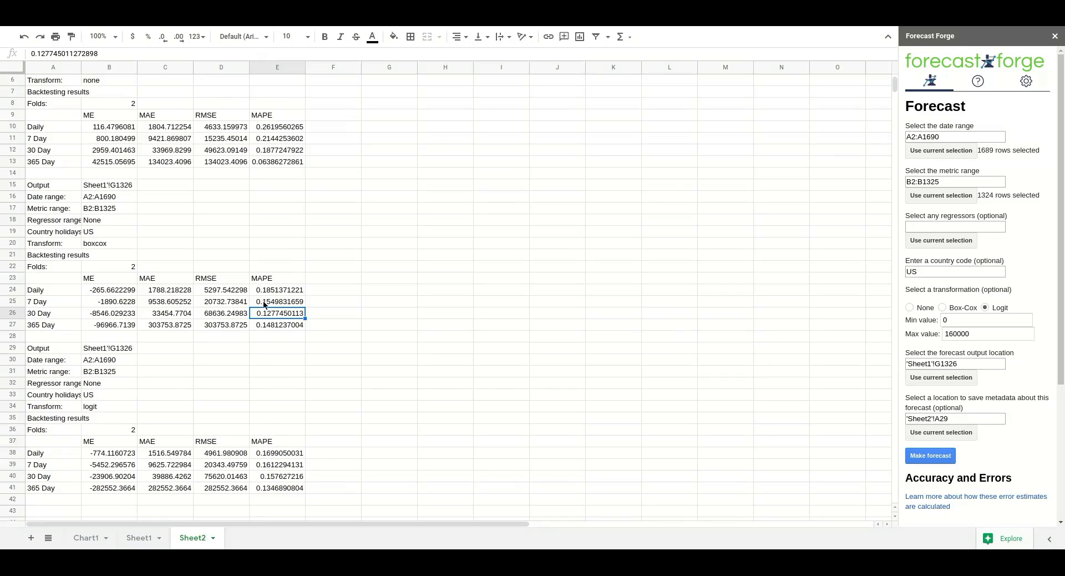
left_click(266, 303)
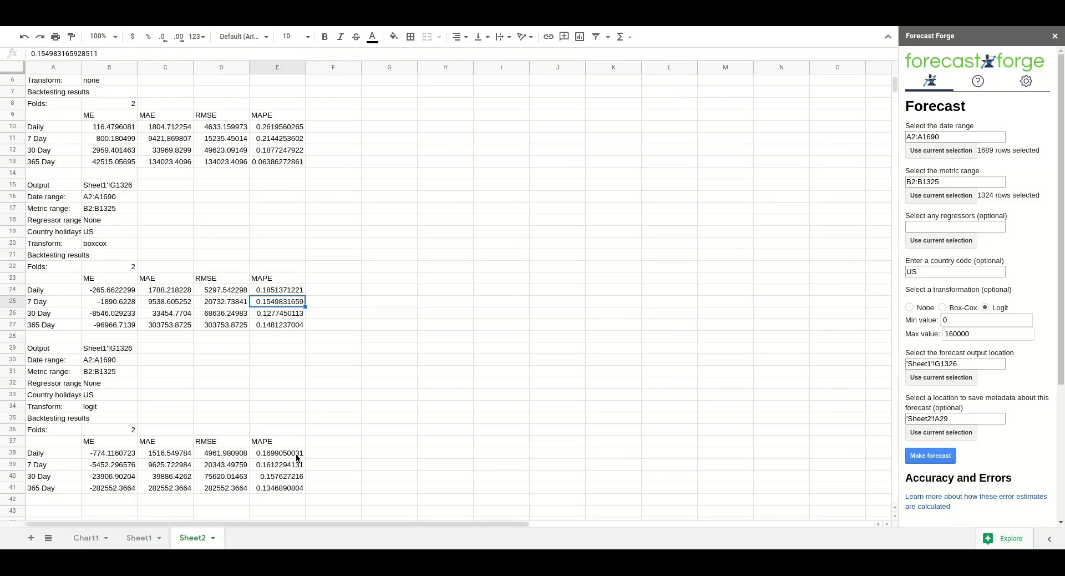
left_click(263, 456)
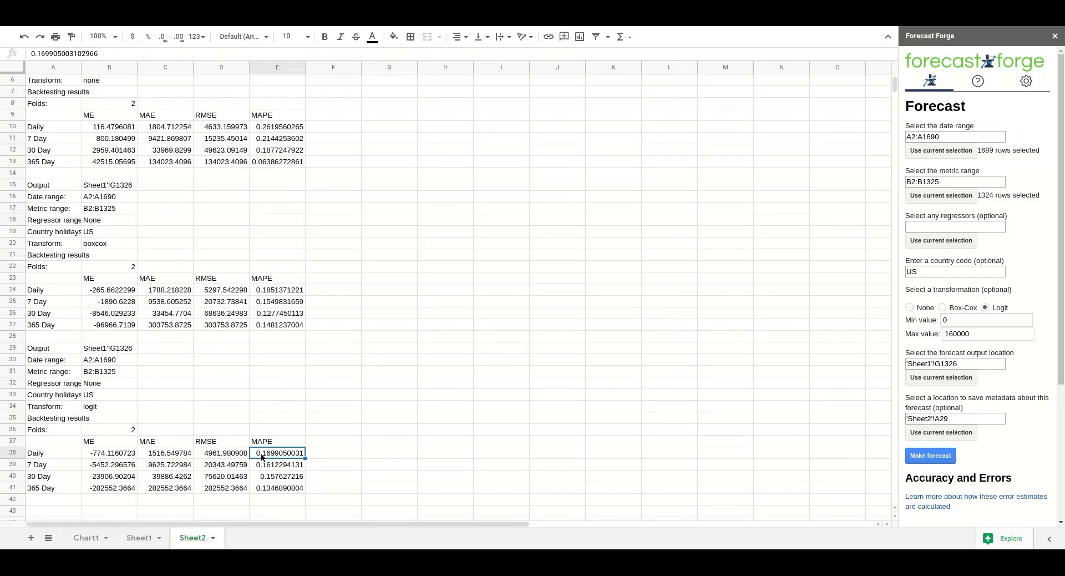